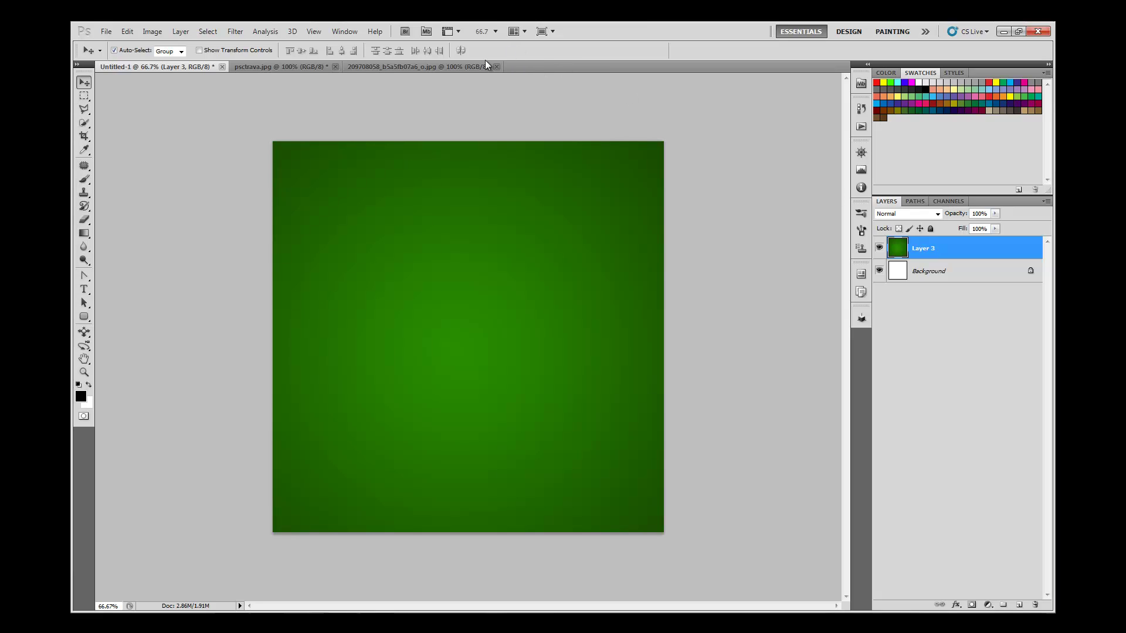
Paste the grass photo into Untitled-1 as Layer 4, hide it, and select Layer 3
click(469, 62)
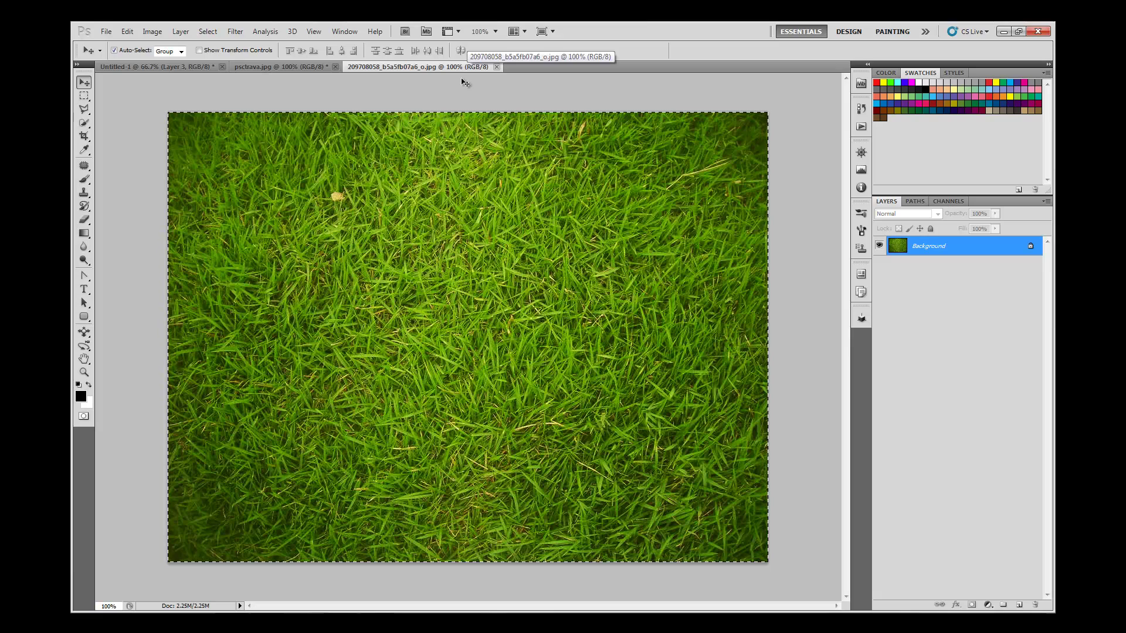
click(166, 67)
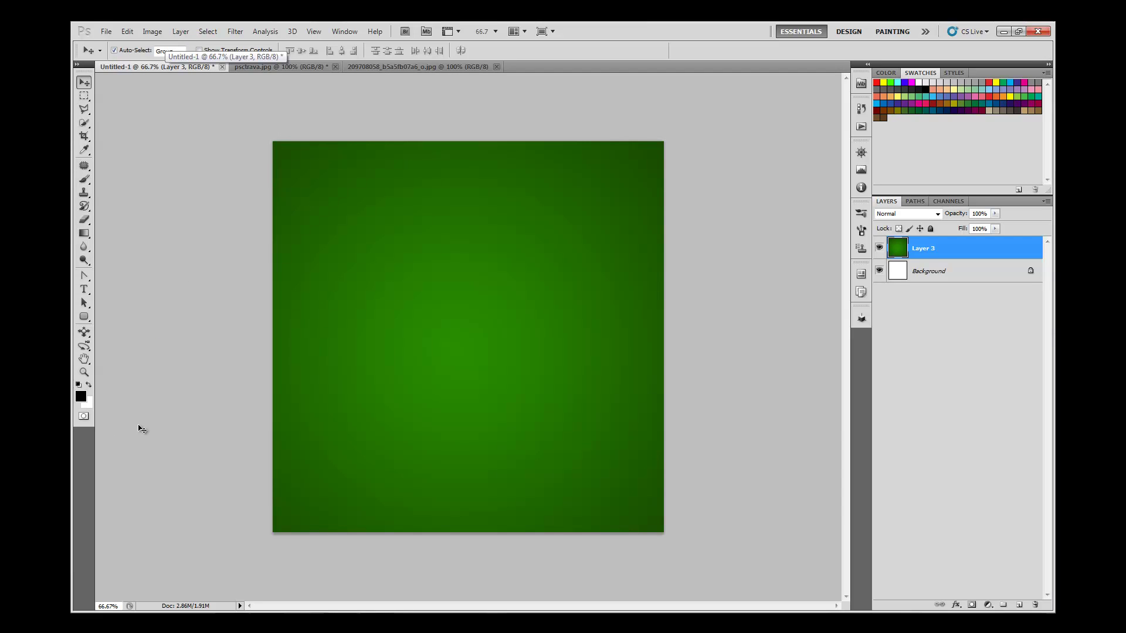
key(ctrl+v)
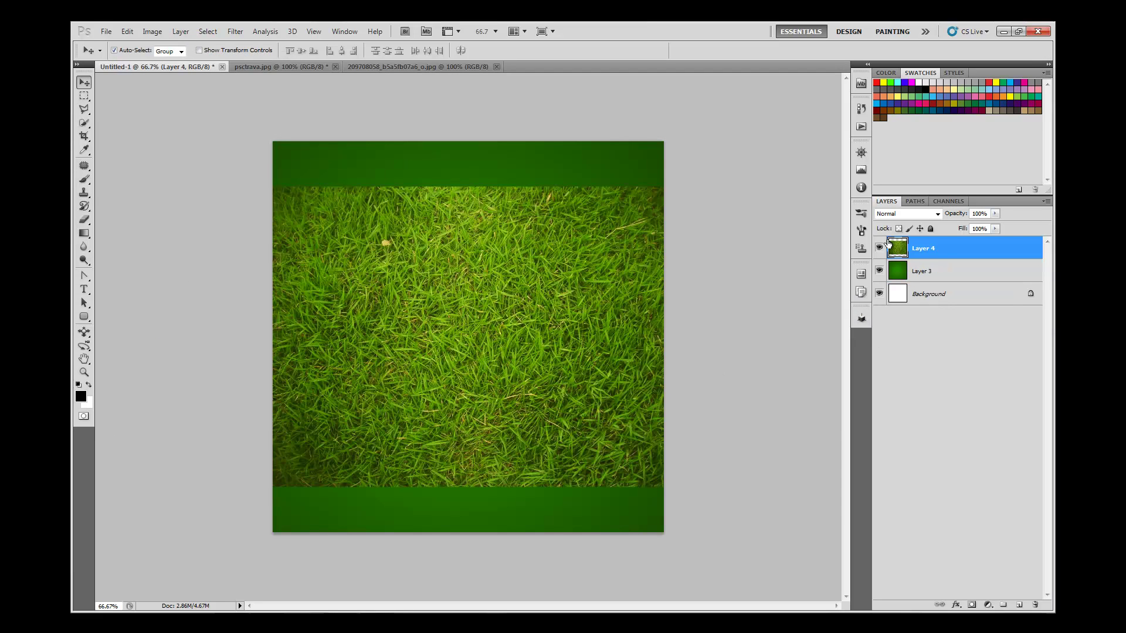
click(879, 248)
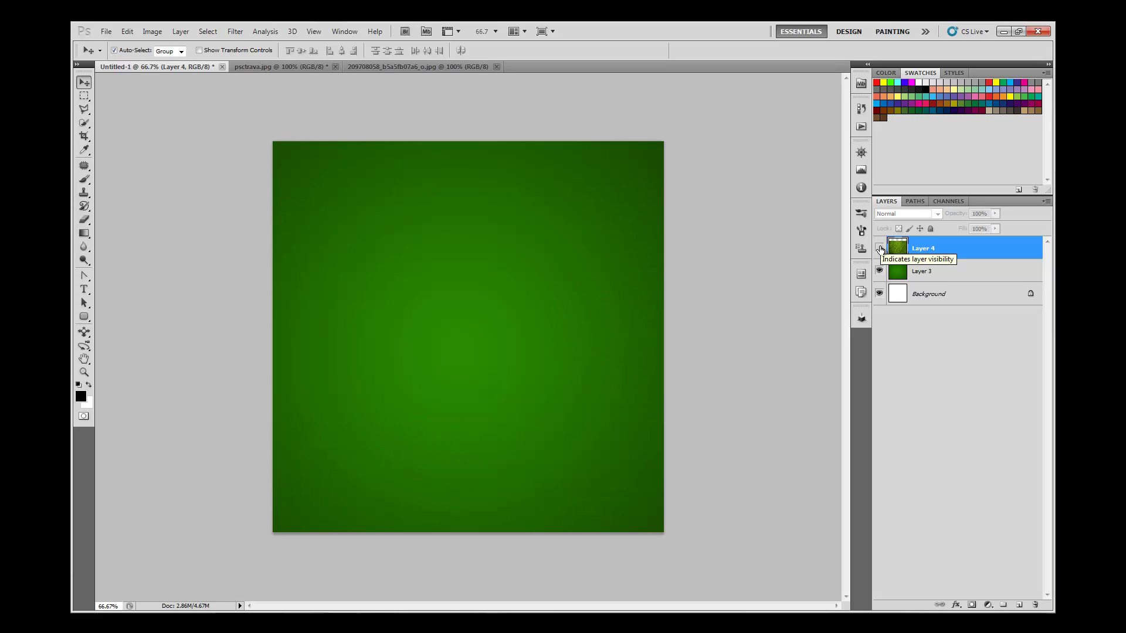
click(899, 271)
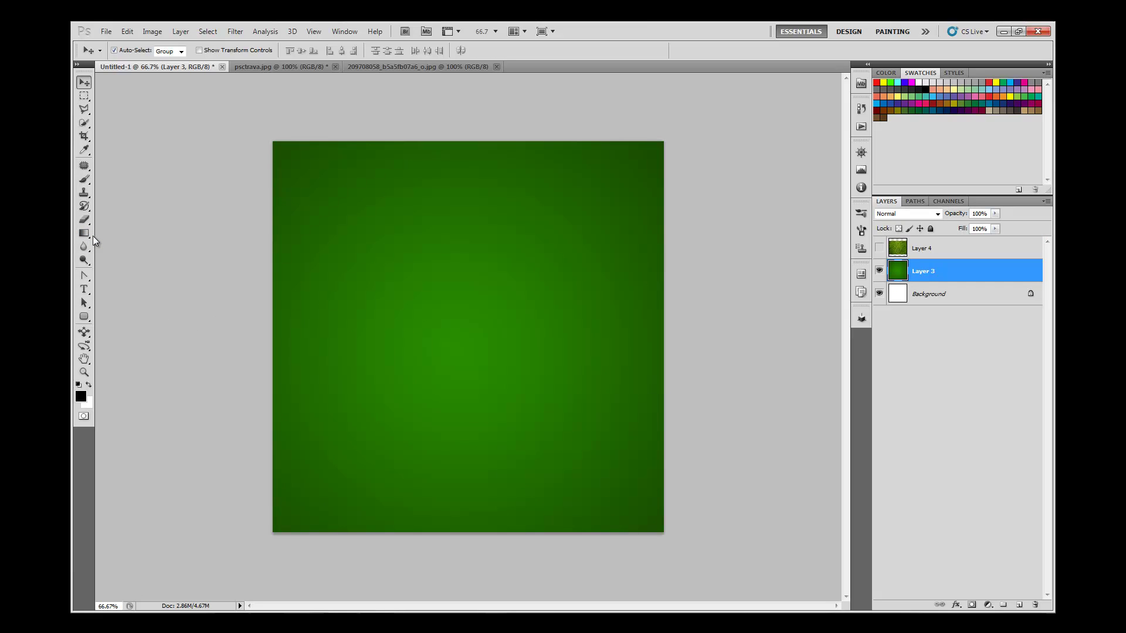
Type the word 'PSC' in Impact on the green square
key(e)
click(84, 289)
click(378, 298)
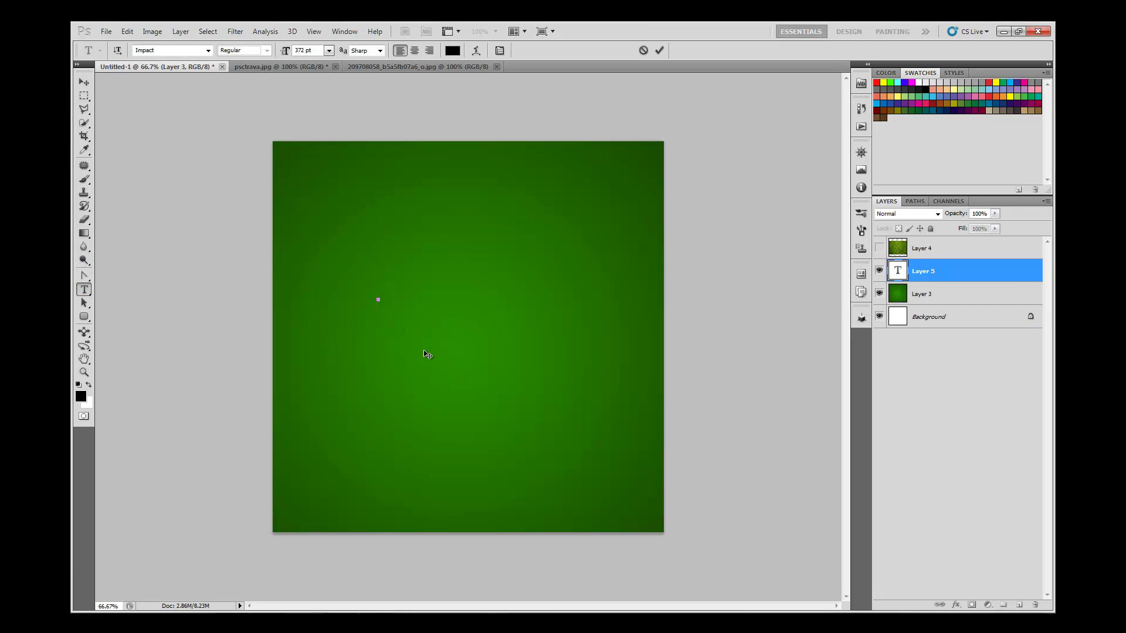
text(p)
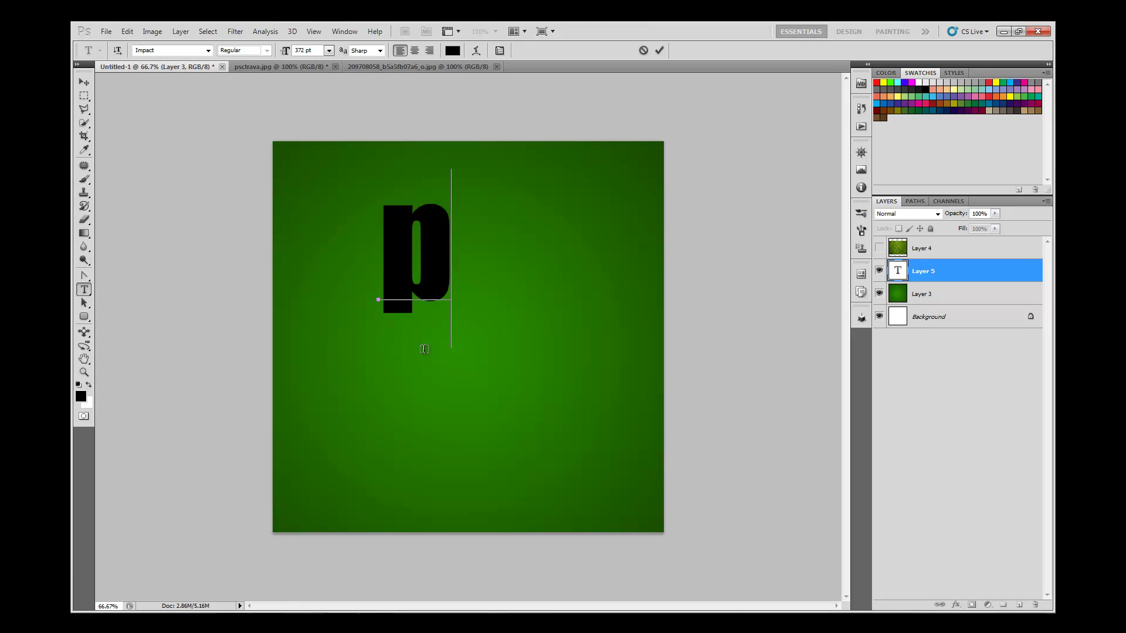
key(BackSpace)
text(PSC)
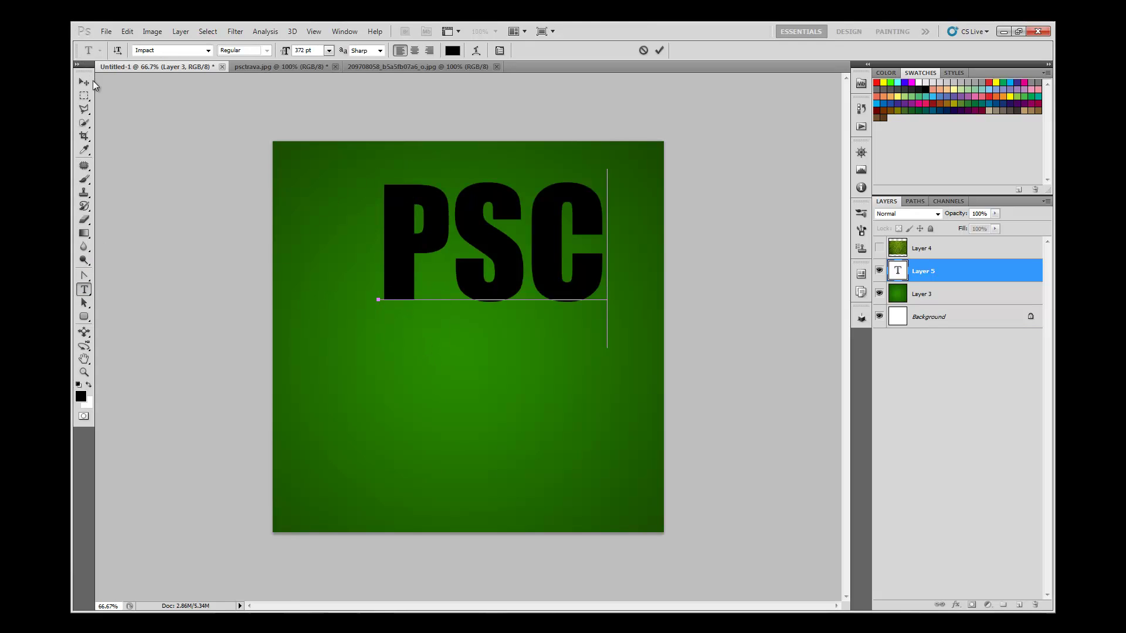
Centre the PSC text on the square and add an empty Layer 5 above it
click(85, 81)
drag(480, 225, 459, 308)
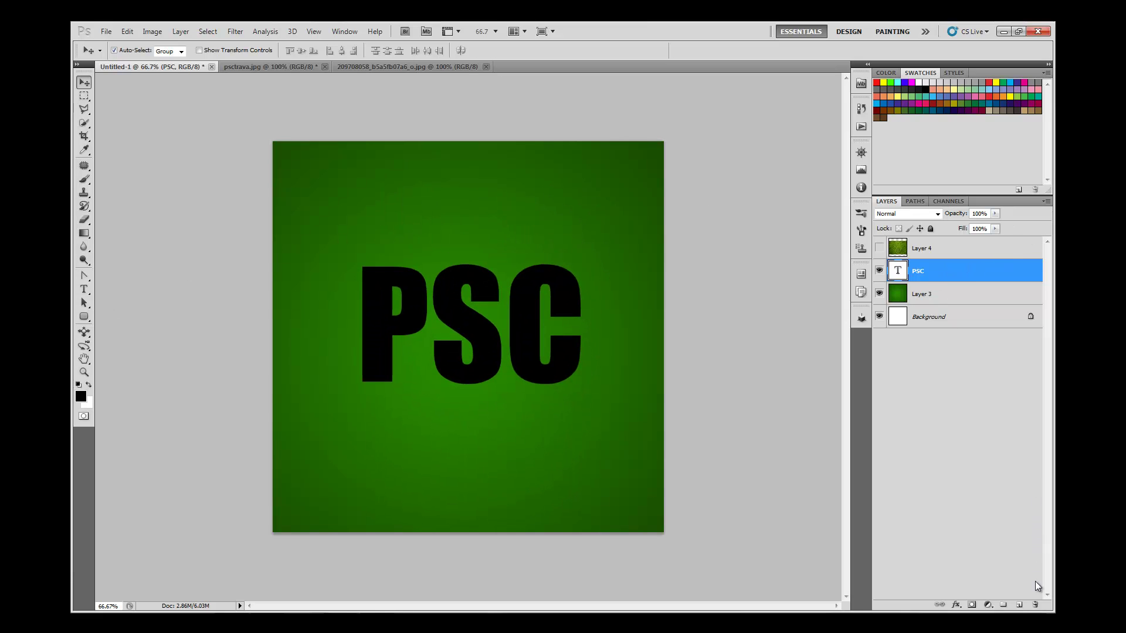
click(1019, 604)
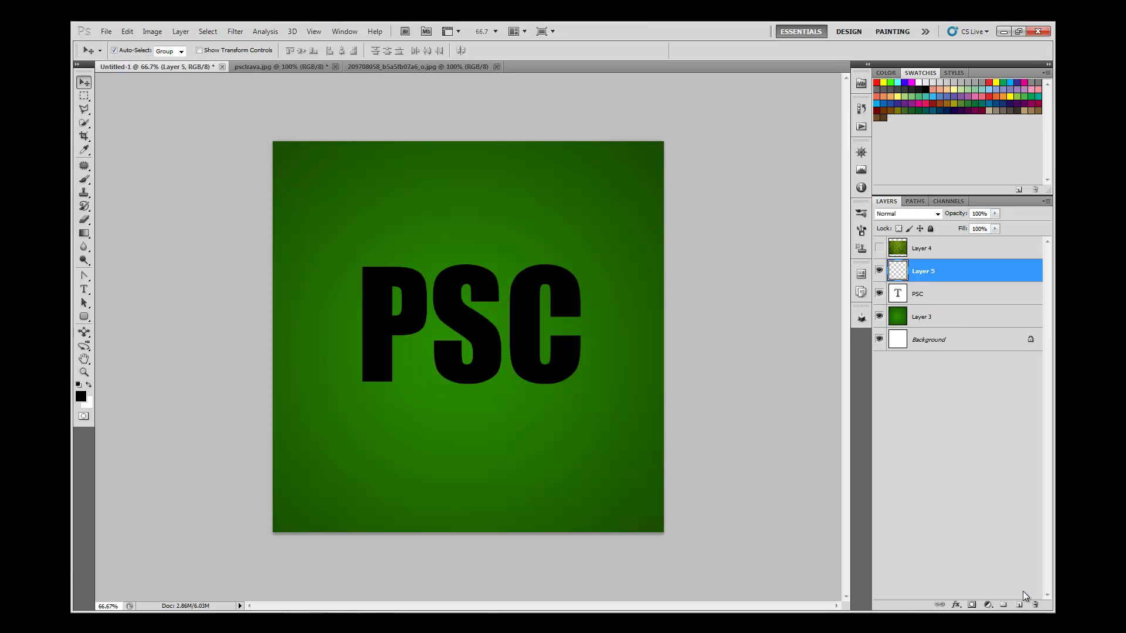
Choose grass blade brush 112 at 34 px and show the Brush settings panel
click(85, 180)
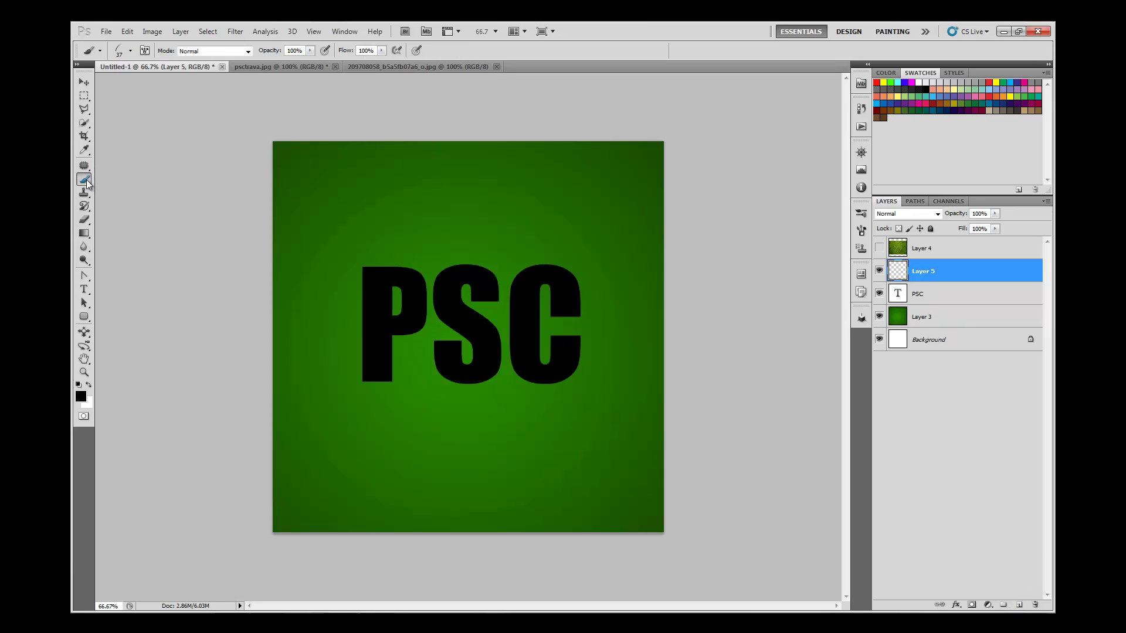
click(120, 53)
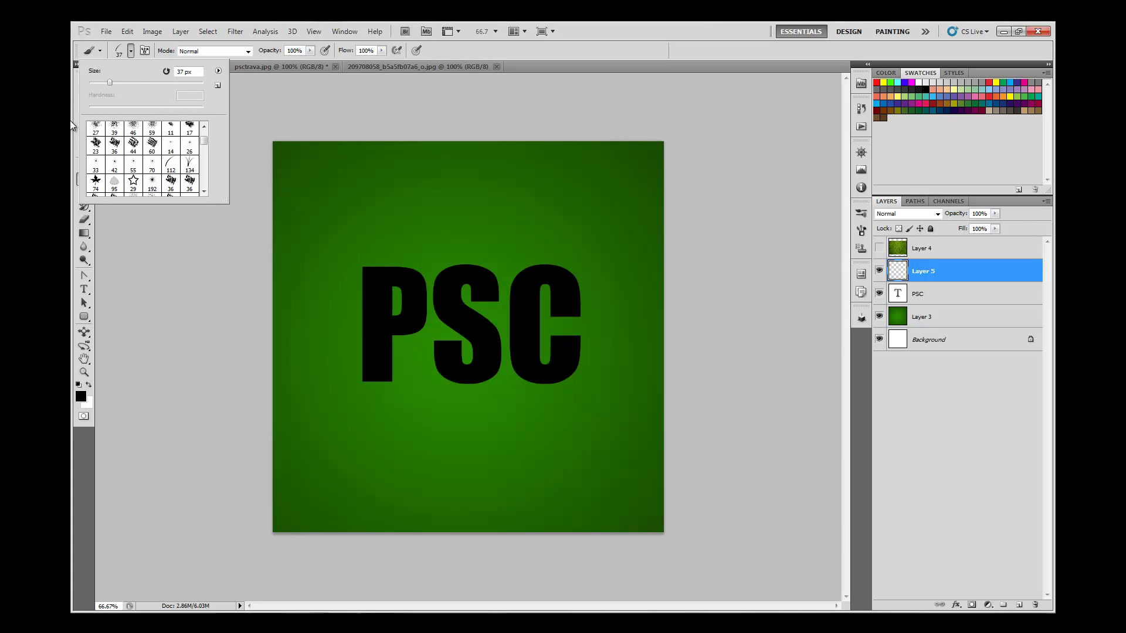
click(170, 165)
drag(108, 84, 108, 86)
click(344, 31)
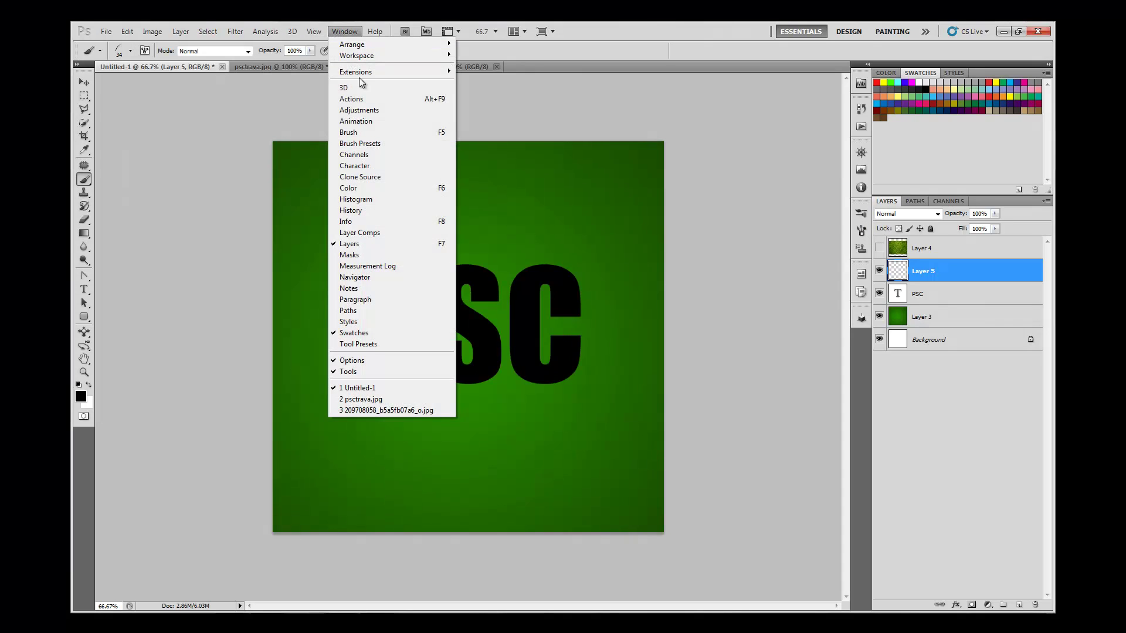
click(861, 231)
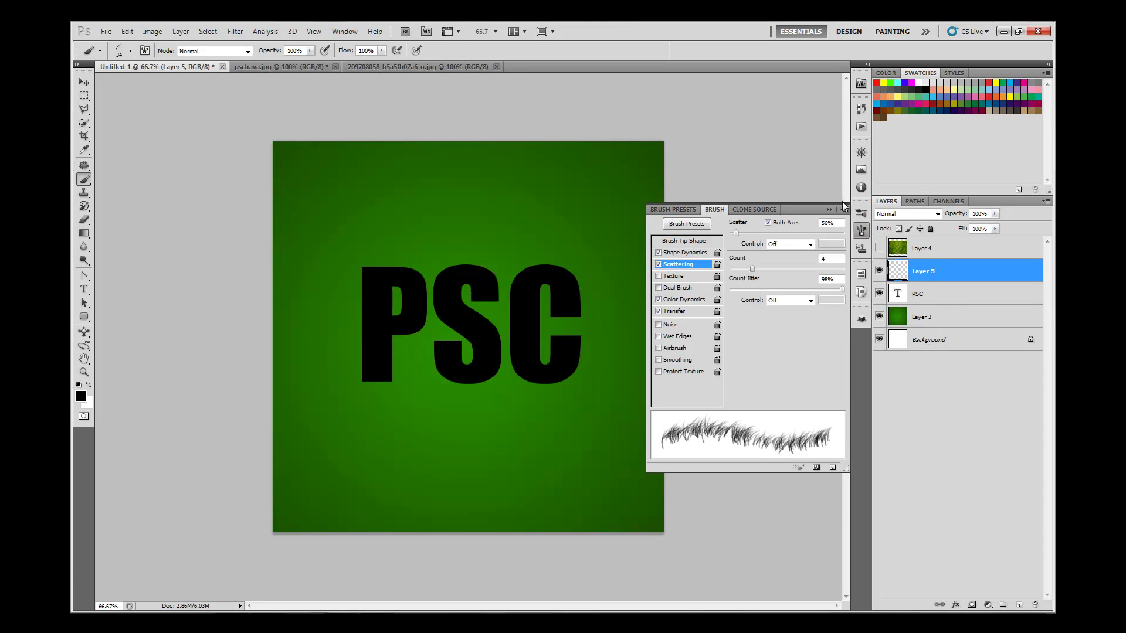
Disable Color Dynamics; set Shape Dynamics minimum diameter 0%, angle jitter 22%, roundness jitter 0%
click(658, 300)
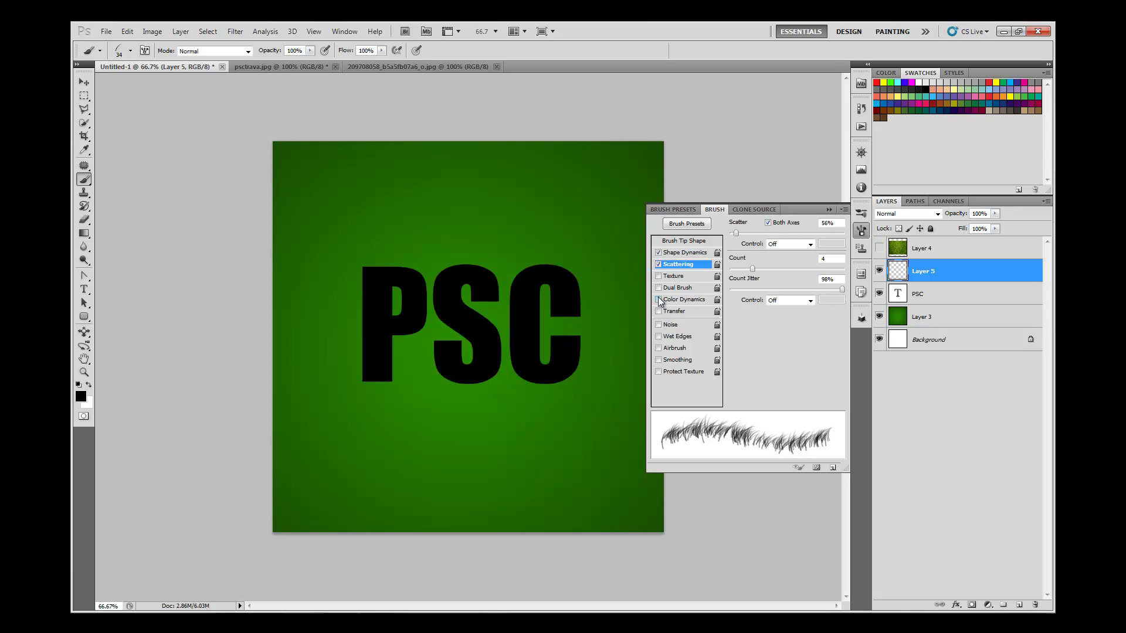
click(679, 253)
click(694, 252)
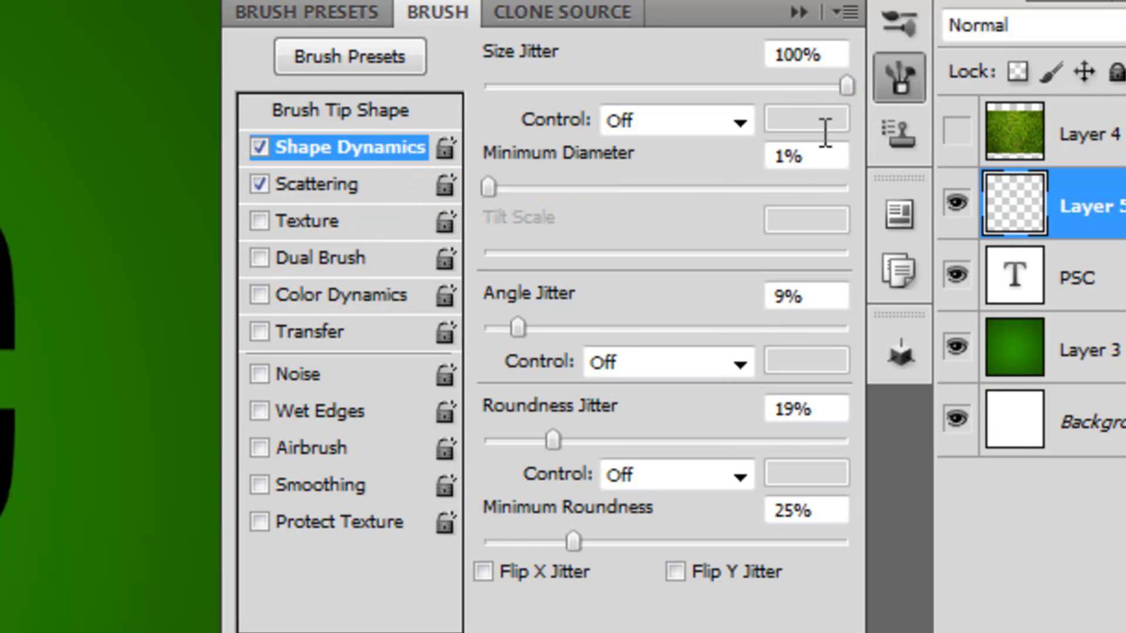
click(788, 155)
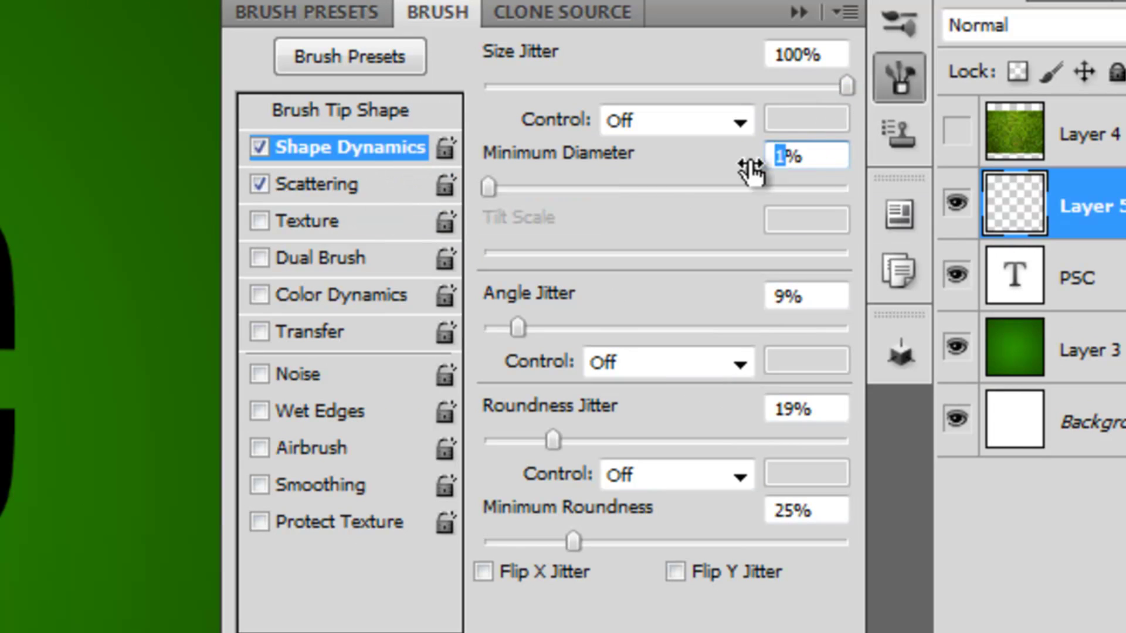
text(0)
click(785, 296)
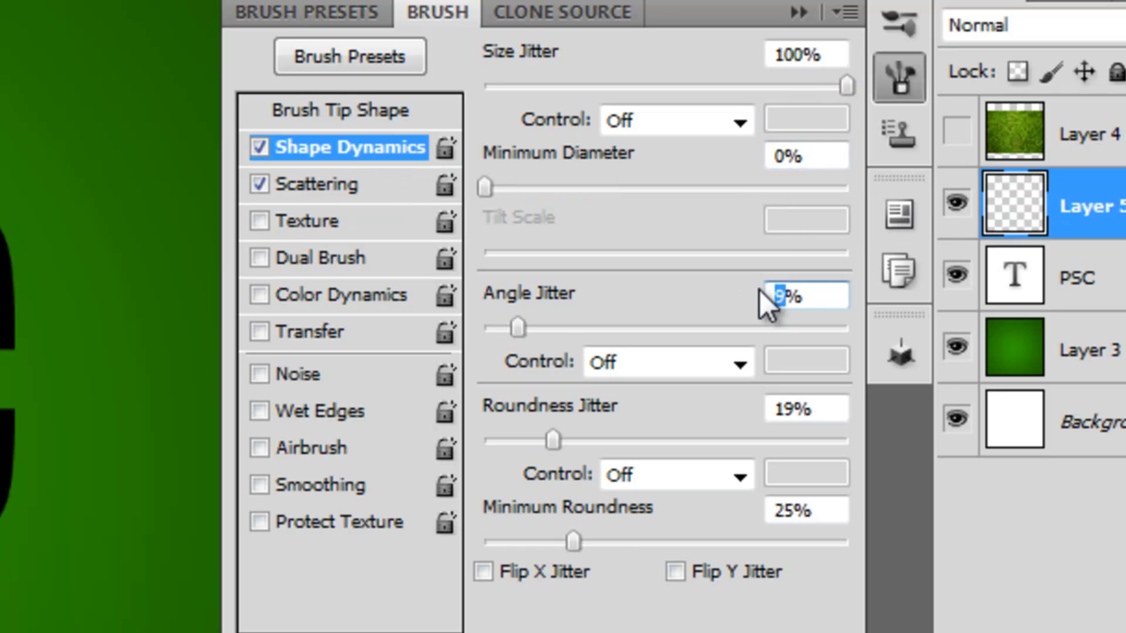
text(22)
click(796, 408)
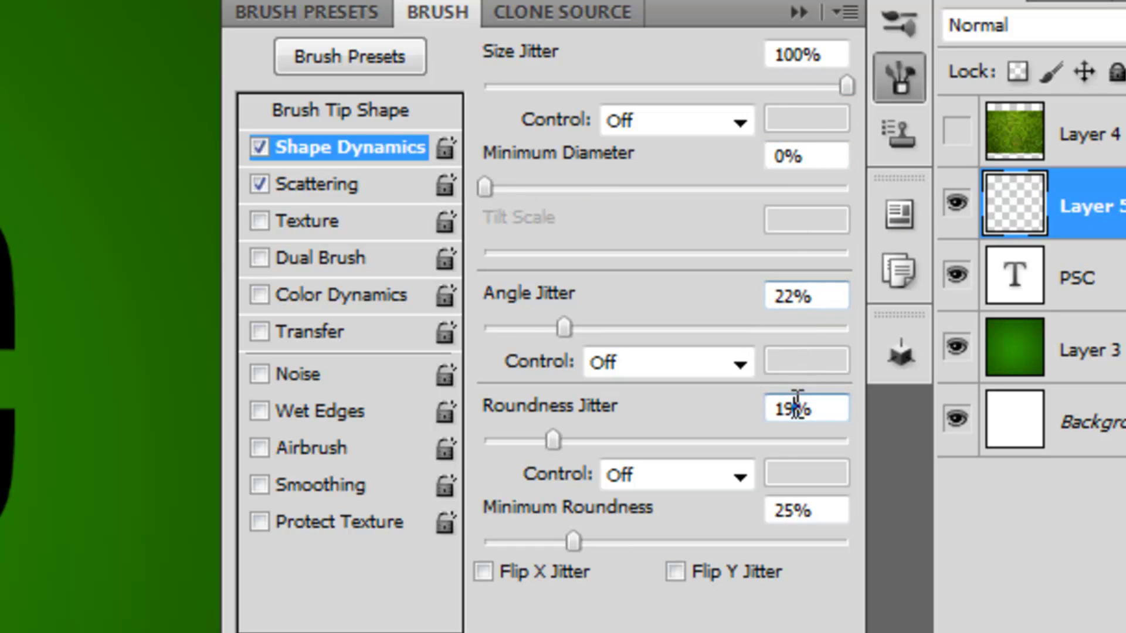
mouse_move(553, 441)
mouse_down()
mouse_move(885, 458)
mouse_move(469, 442)
mouse_up()
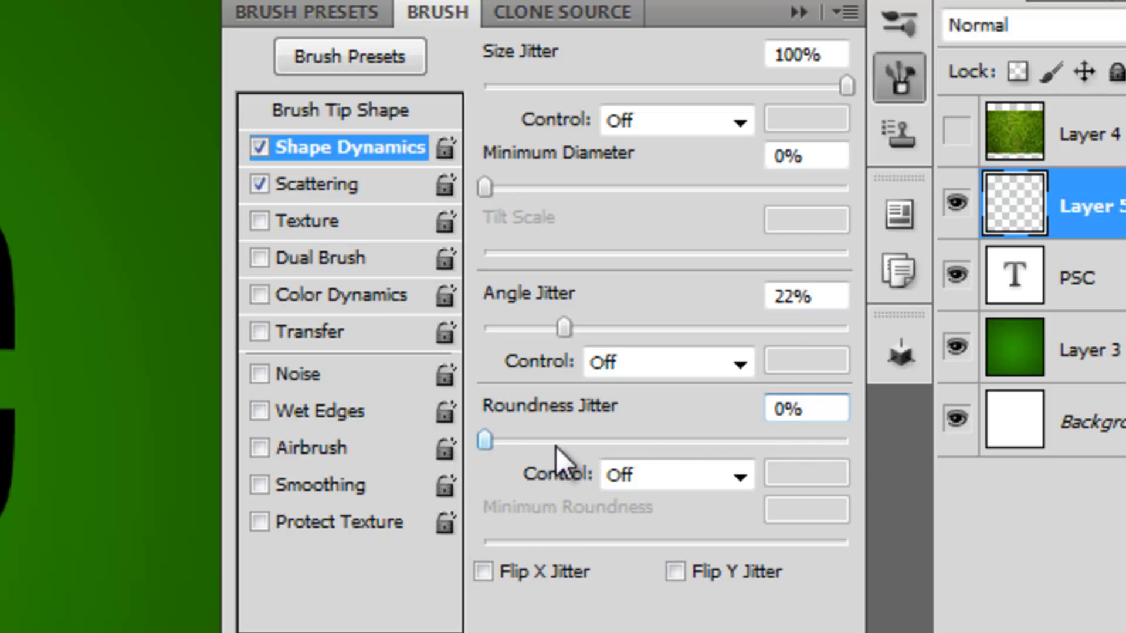
Set brush Scattering to 46% with count 5 and 0% count jitter
click(352, 182)
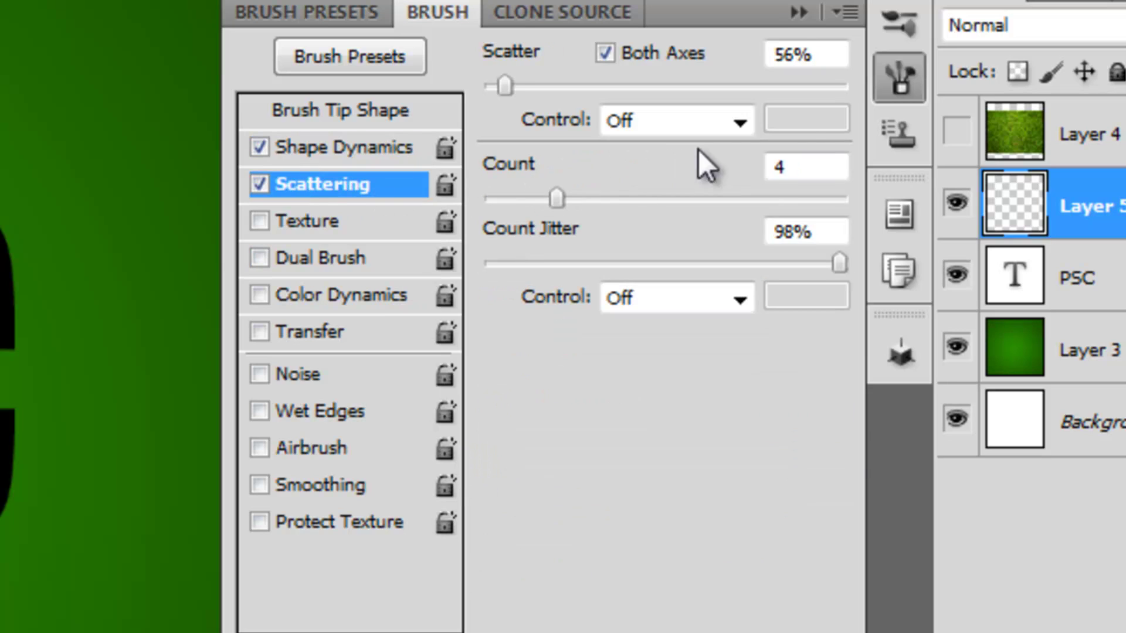
drag(502, 90, 502, 101)
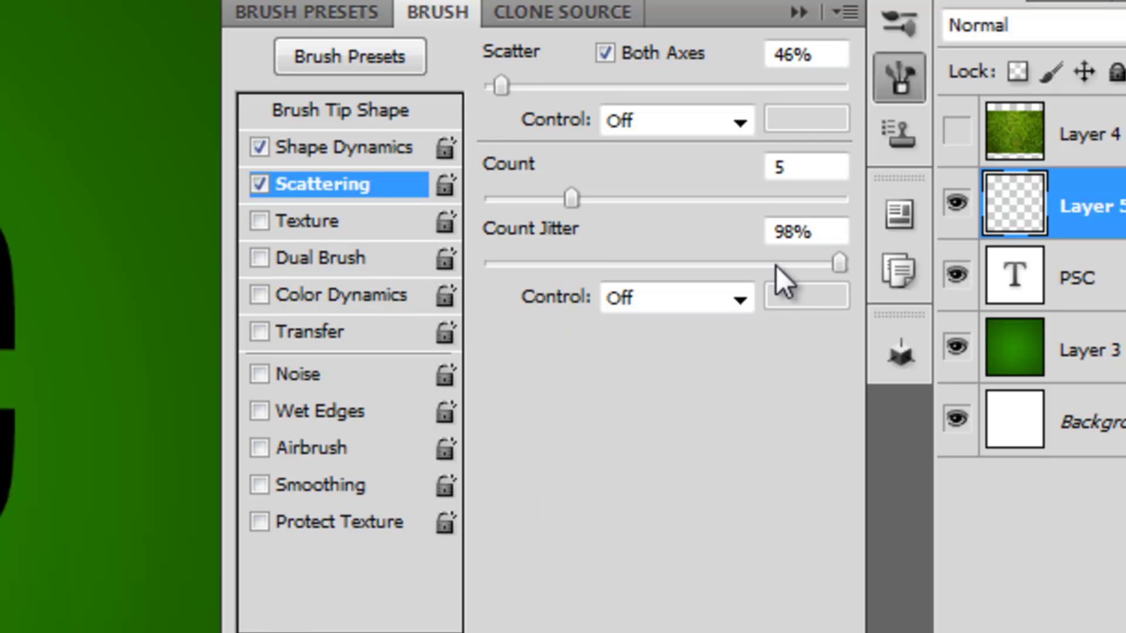
mouse_move(838, 263)
mouse_down()
mouse_move(594, 269)
mouse_move(108, 503)
mouse_up()
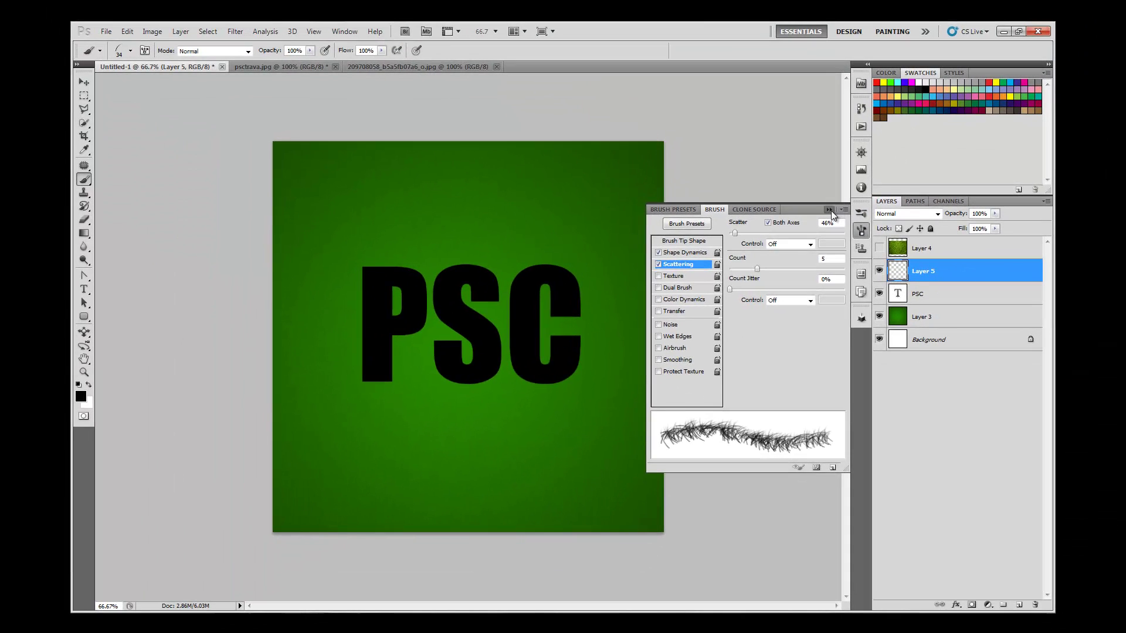
click(831, 209)
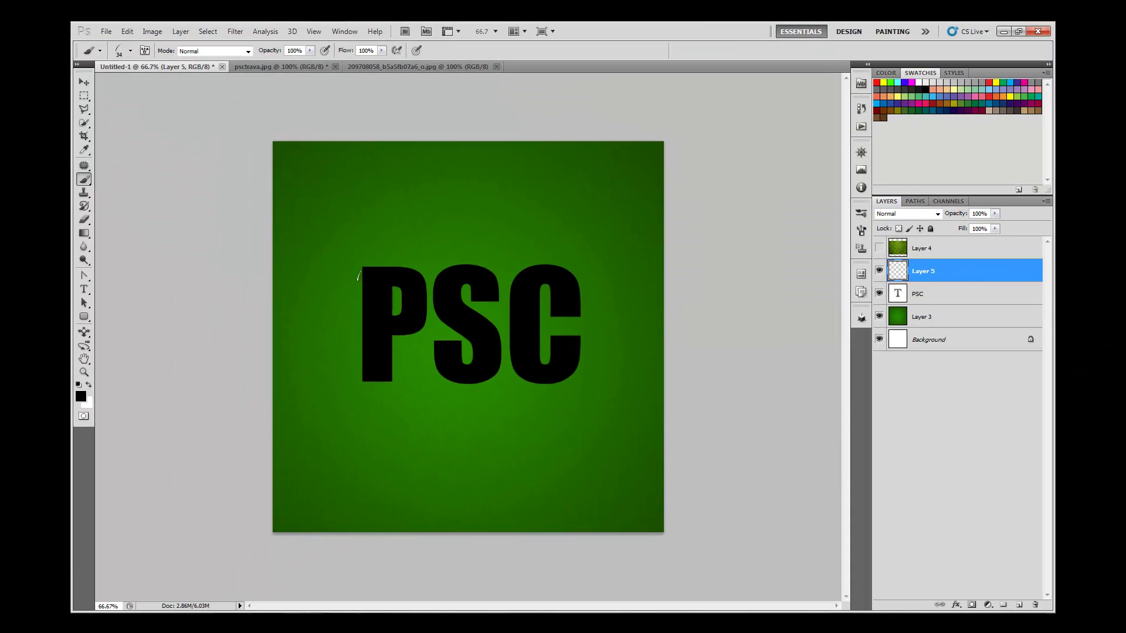
Set the foreground colour to bright green #24ff00 for the grass brush
click(80, 396)
drag(728, 431, 795, 347)
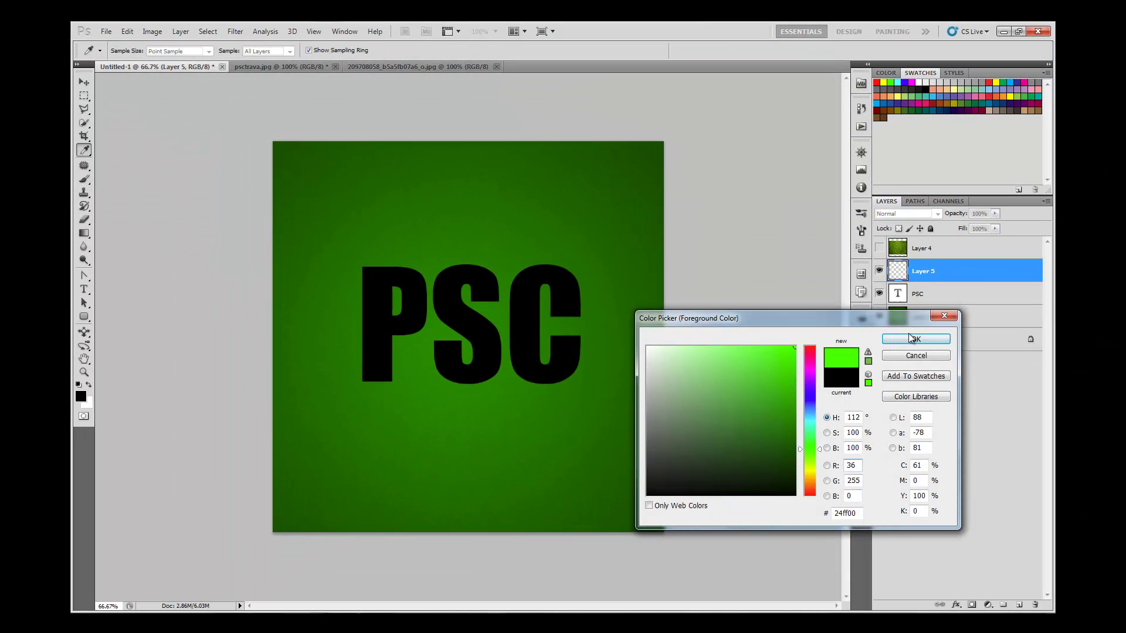
click(910, 338)
key(b)
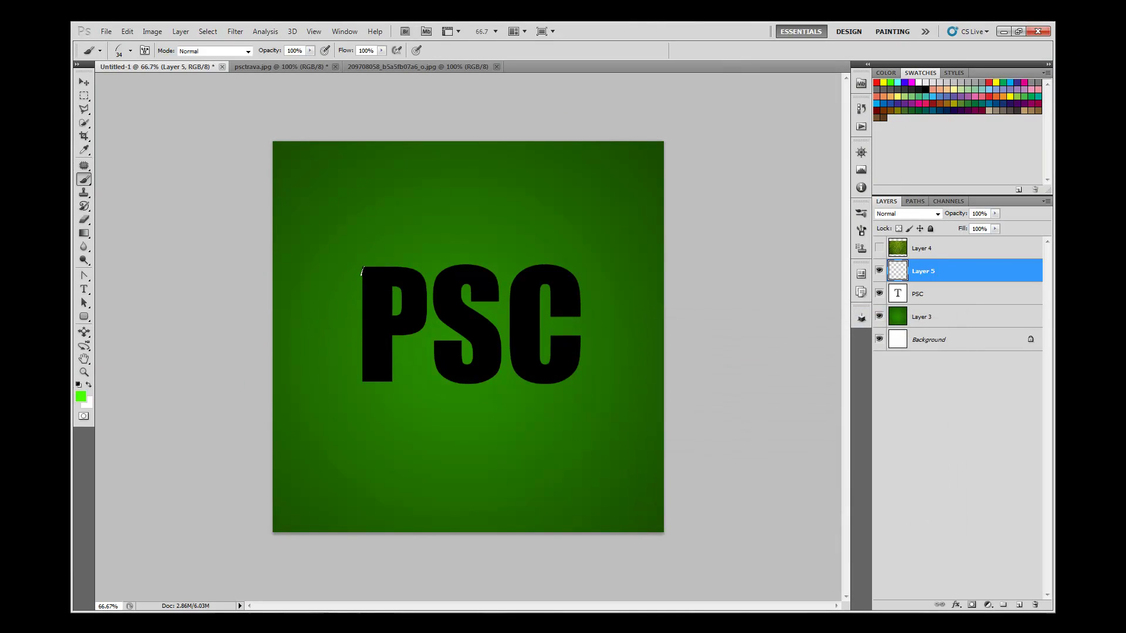
Paint grass fringes around the P, S and C edges, then show Layer 4 again
mouse_move(361, 271)
mouse_down()
mouse_move(362, 386)
mouse_move(387, 384)
mouse_move(391, 338)
mouse_move(432, 305)
mouse_move(429, 276)
mouse_move(362, 267)
mouse_up()
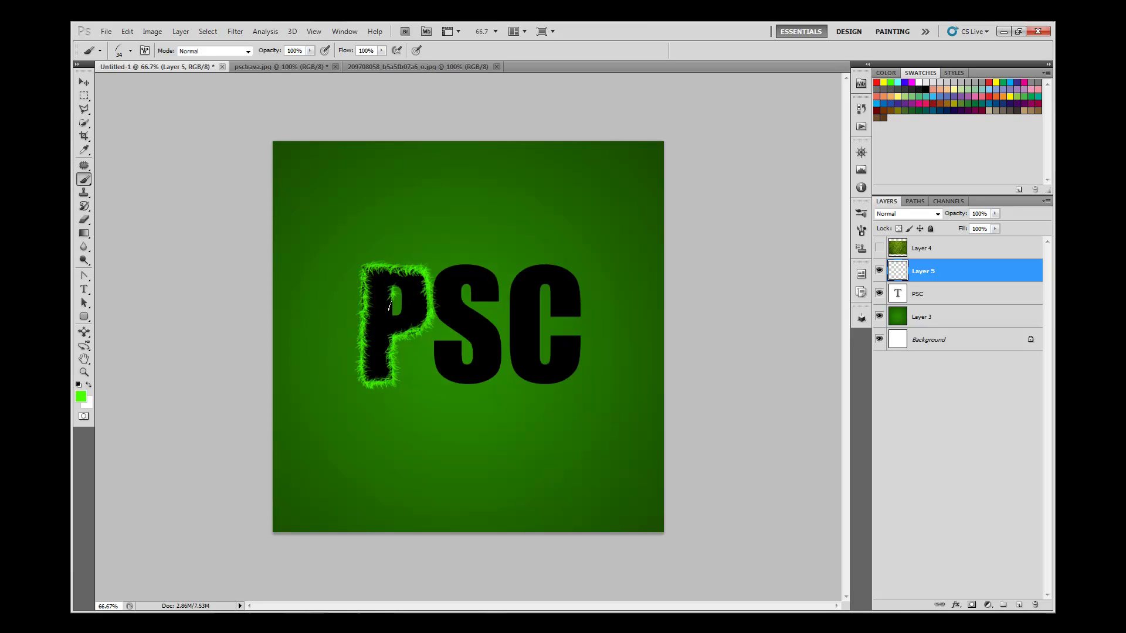
drag(389, 306, 394, 287)
mouse_move(440, 339)
mouse_down()
mouse_move(454, 339)
mouse_move(437, 314)
mouse_move(475, 263)
mouse_move(487, 268)
mouse_move(472, 290)
mouse_move(455, 280)
mouse_move(498, 340)
mouse_move(495, 375)
mouse_move(456, 384)
mouse_move(432, 347)
mouse_up()
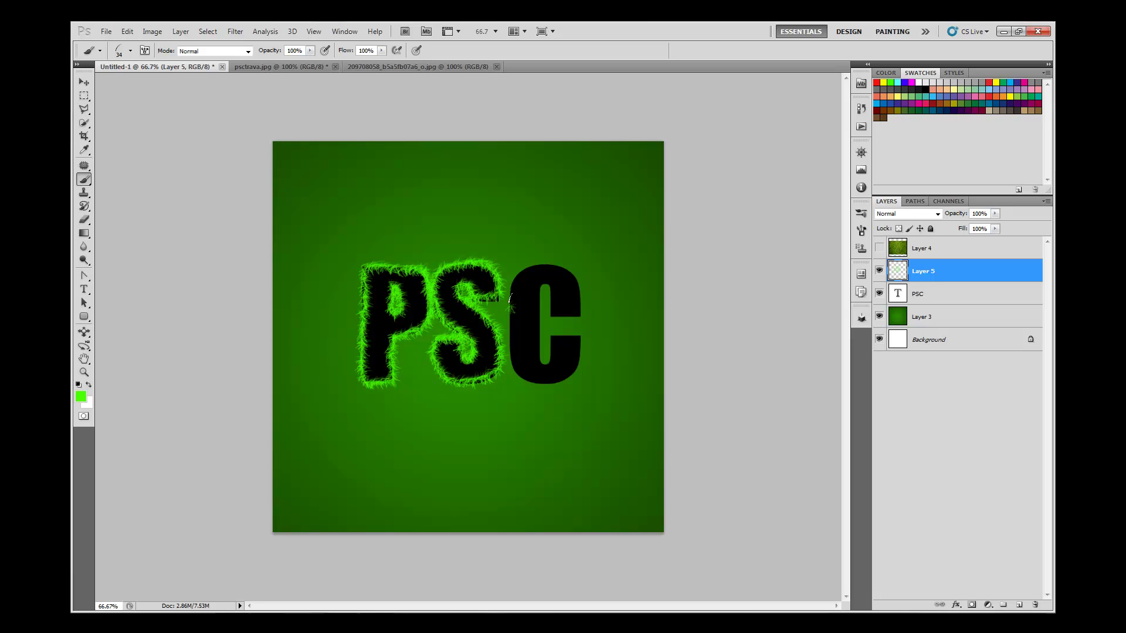
mouse_move(509, 298)
mouse_down()
mouse_move(525, 266)
mouse_move(573, 276)
mouse_move(576, 314)
mouse_move(554, 319)
mouse_move(548, 292)
mouse_move(540, 294)
mouse_move(536, 360)
mouse_move(559, 332)
mouse_move(589, 335)
mouse_move(580, 369)
mouse_move(549, 384)
mouse_move(519, 378)
mouse_move(504, 315)
mouse_up()
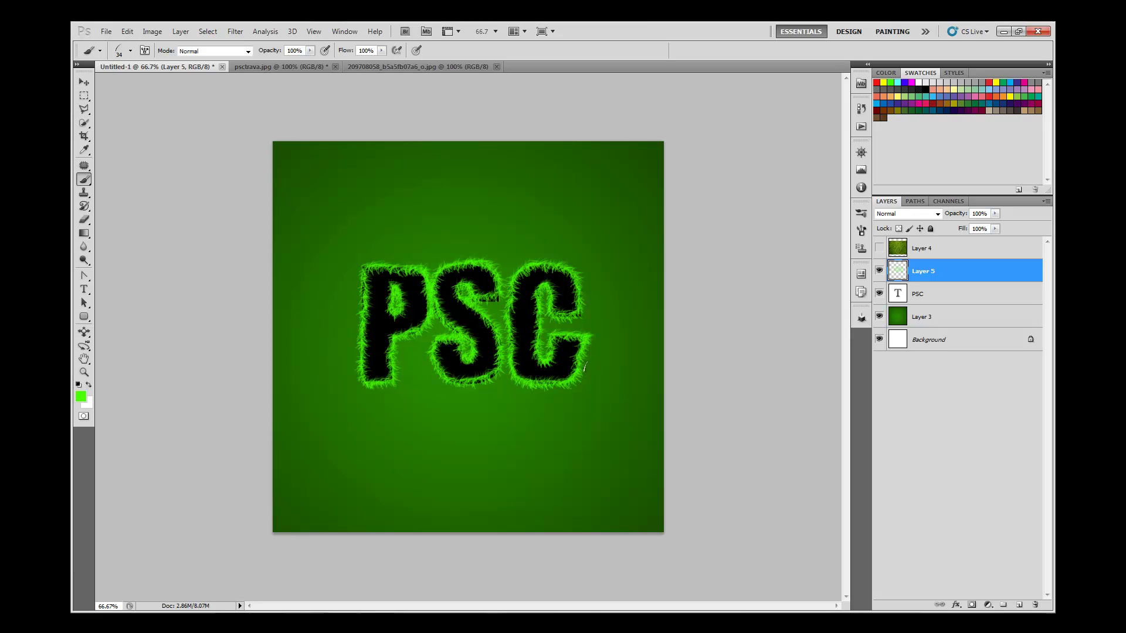
click(879, 250)
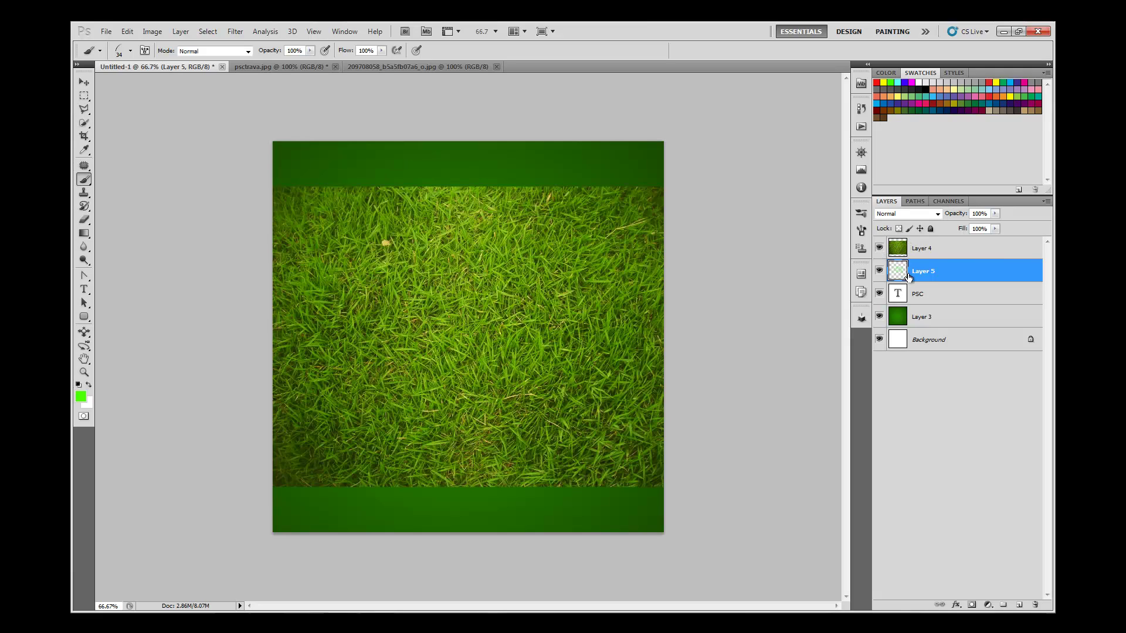
Rasterize the PSC type layer and merge it with the grass strokes on Layer 5
click(918, 291)
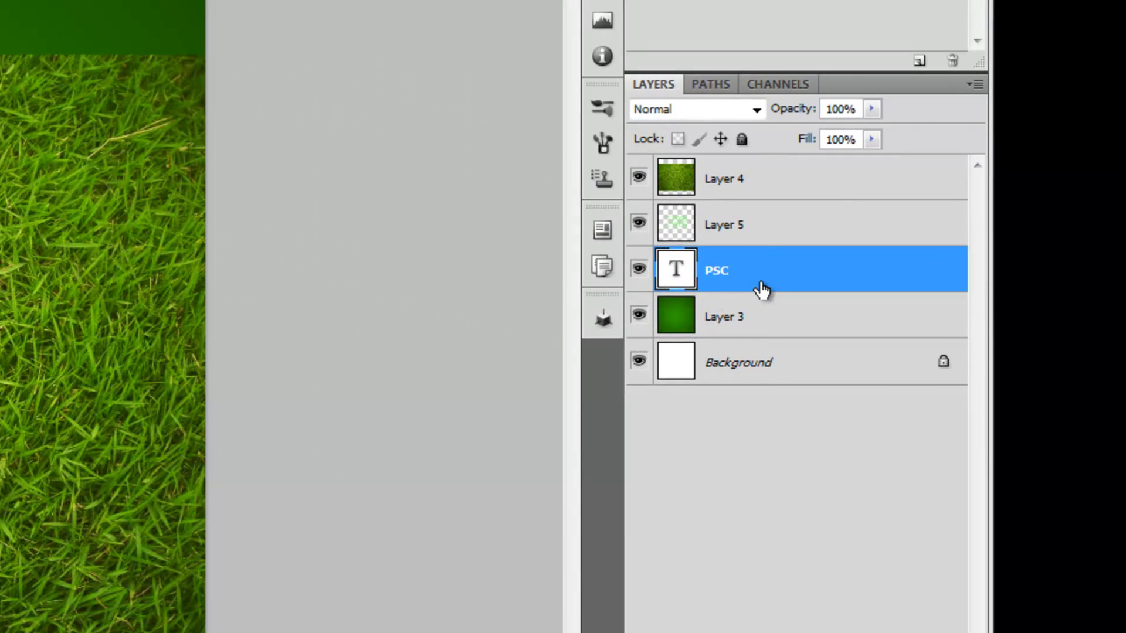
right_click(939, 301)
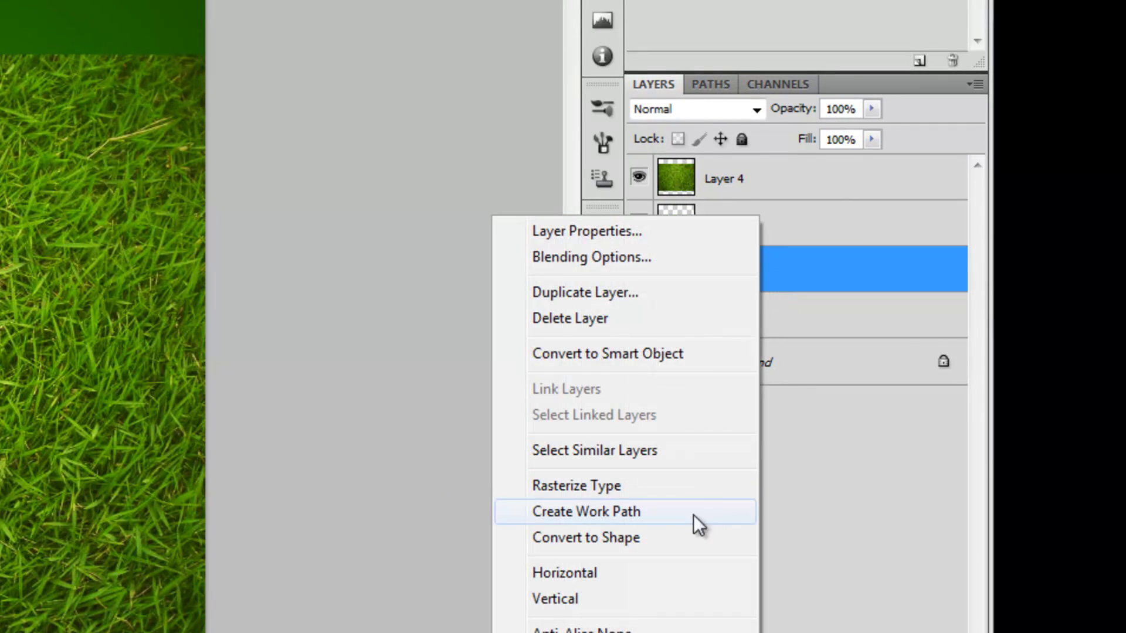
click(653, 484)
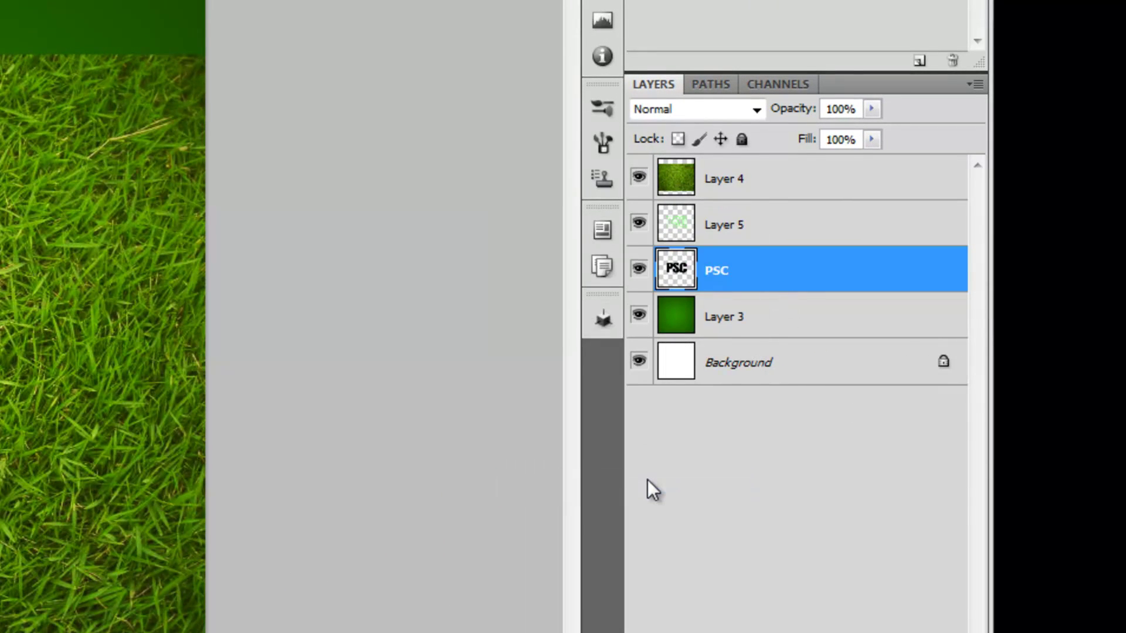
shift+click(790, 224)
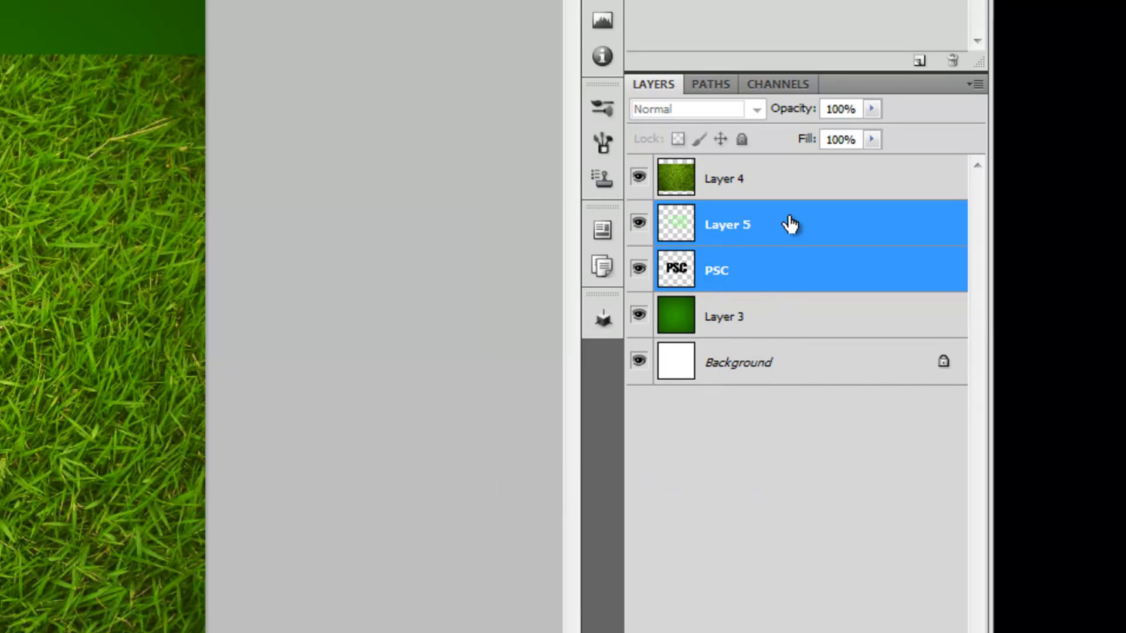
right_click(790, 224)
click(942, 588)
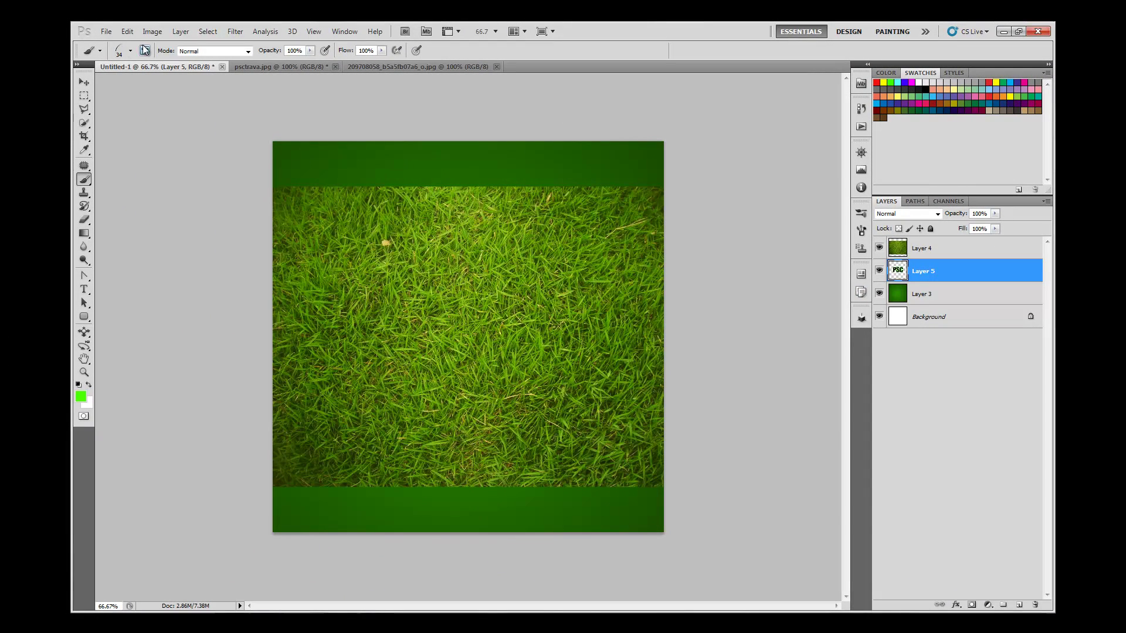
click(180, 31)
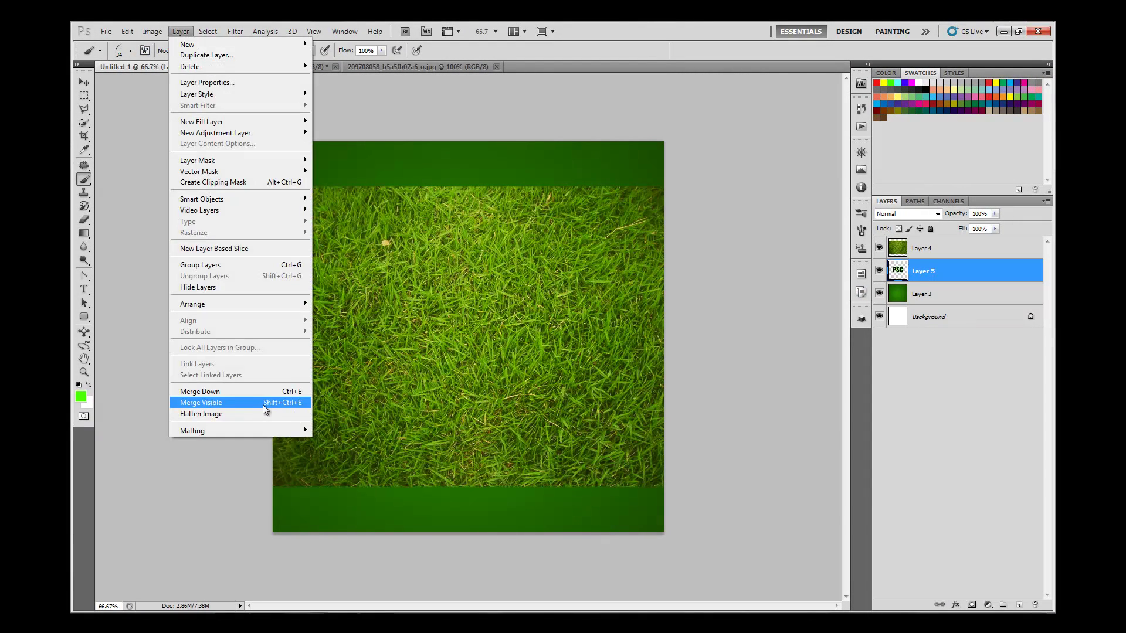
Make grass Layer 4 a clipping mask onto the PSC letters
click(974, 443)
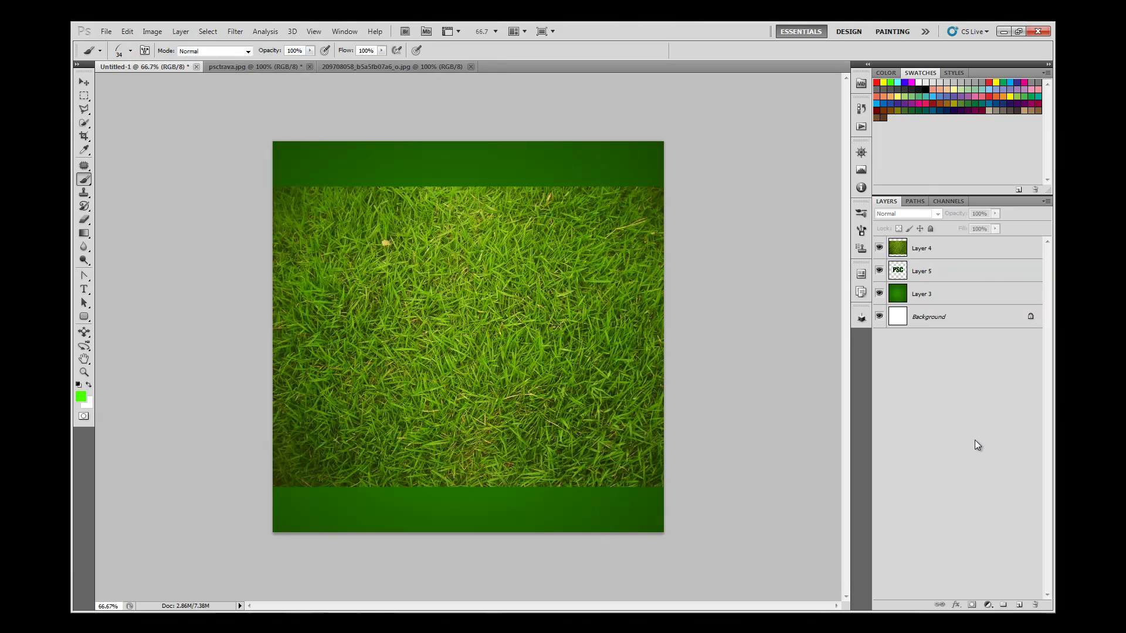
click(910, 252)
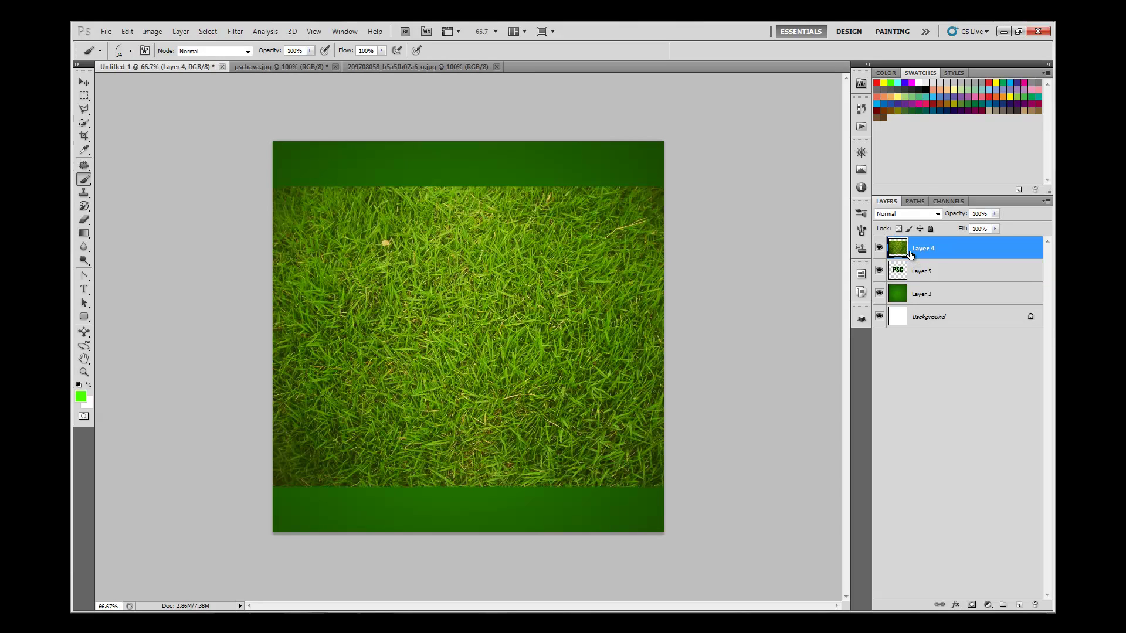
right_click(909, 252)
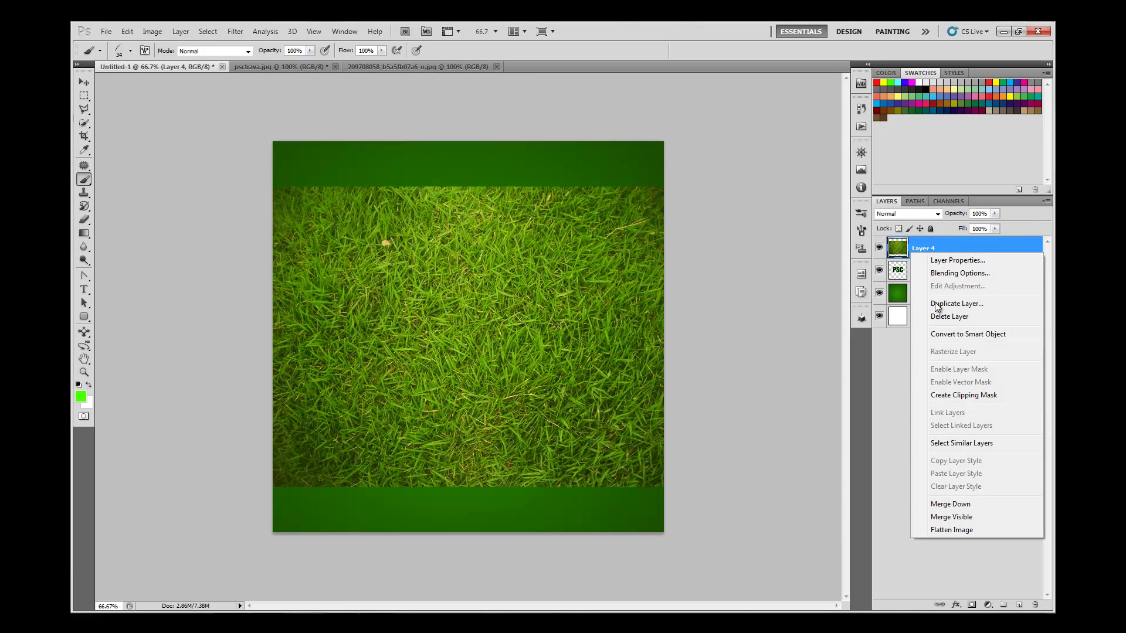
click(958, 396)
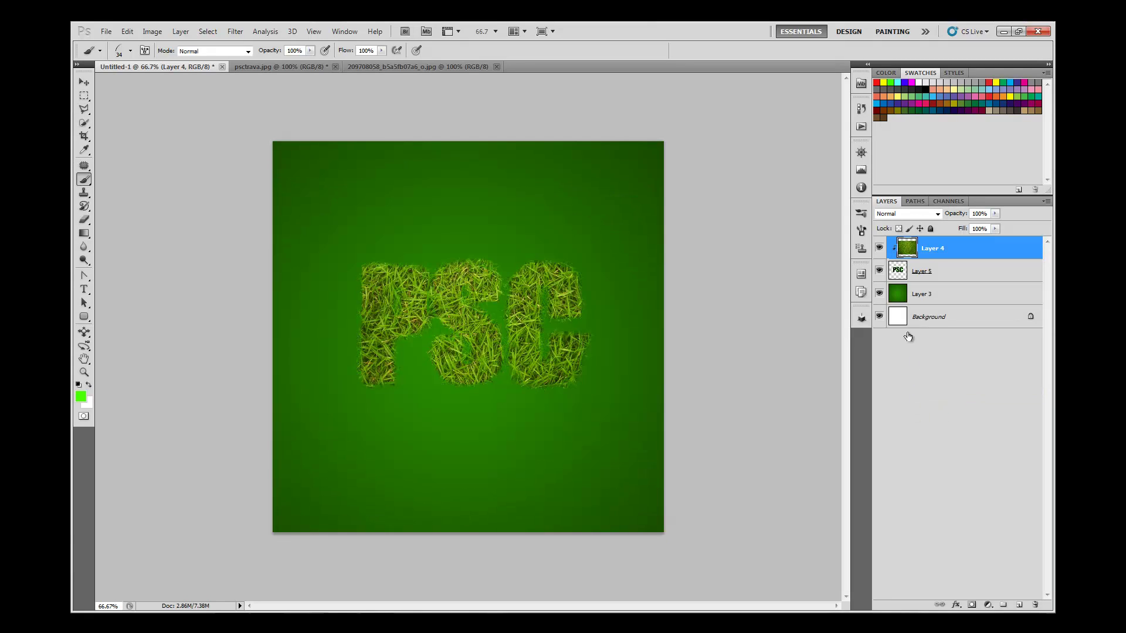
Apply a Drop Shadow layer style to Layer 5's letters
click(944, 282)
right_click(944, 282)
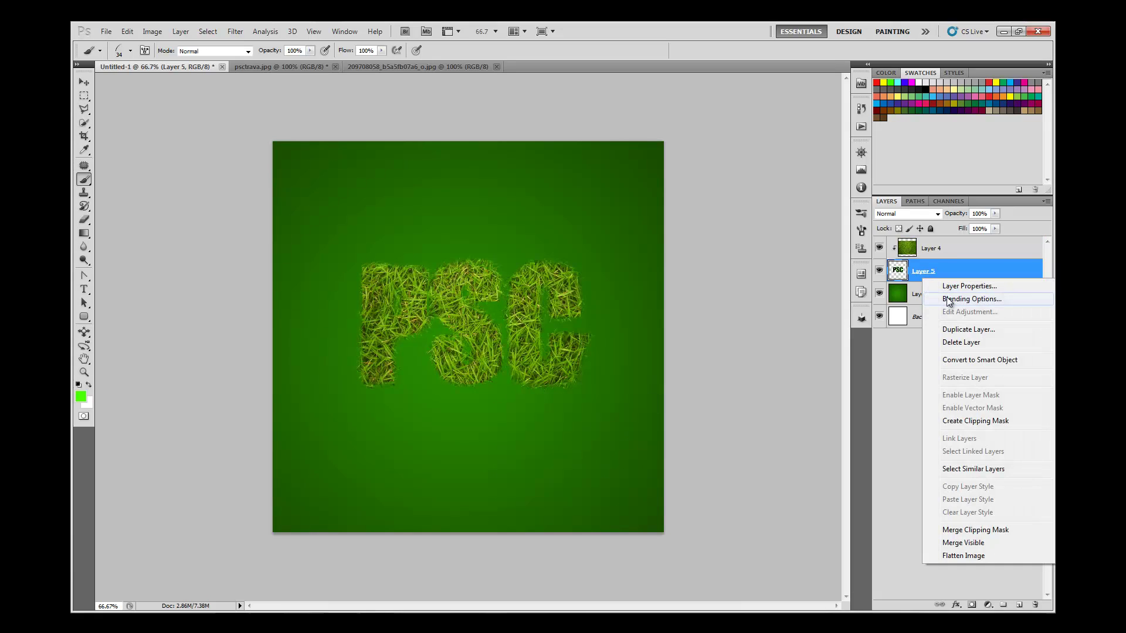
click(950, 297)
click(731, 272)
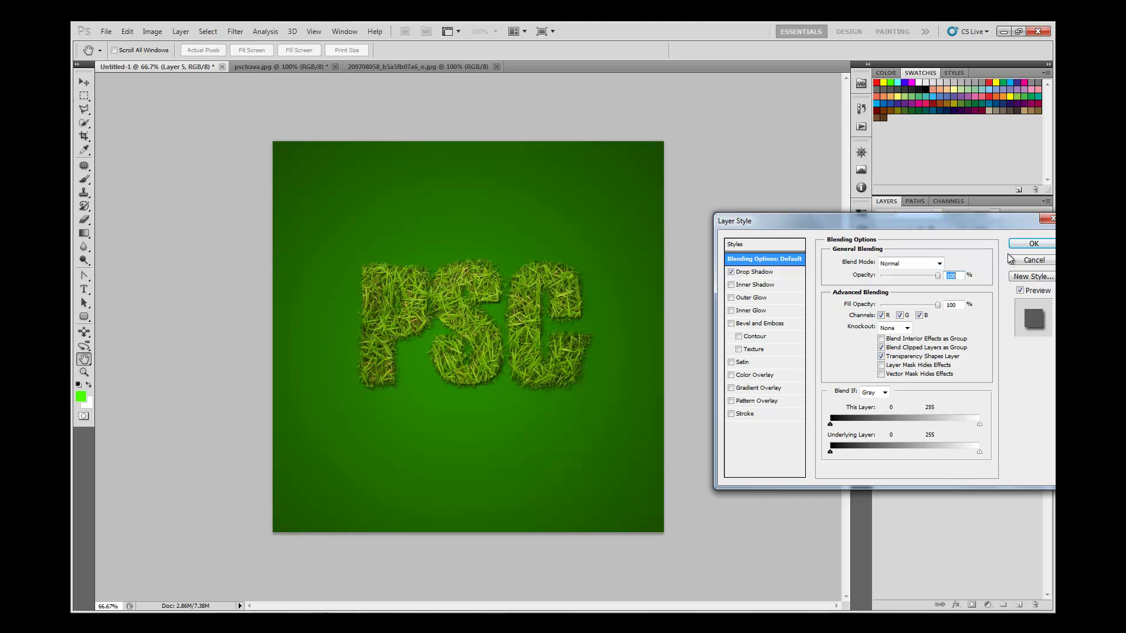
click(1033, 244)
Boost Layer 4's grass saturation to +100 using Hue/Saturation
key(b)
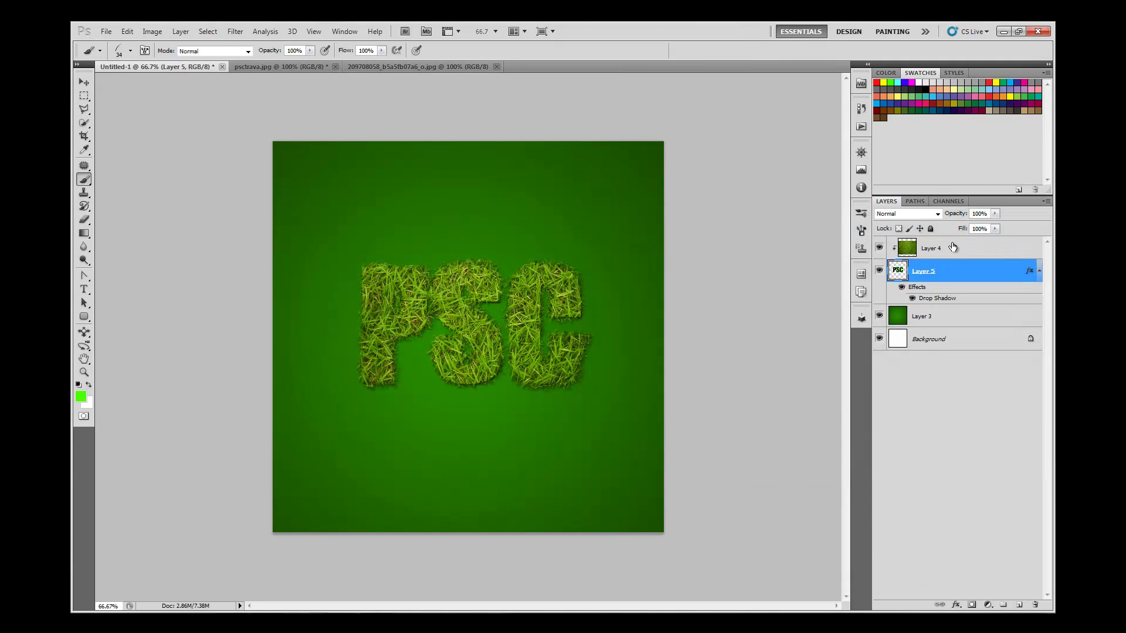
click(961, 248)
click(152, 31)
mouse_move(170, 60)
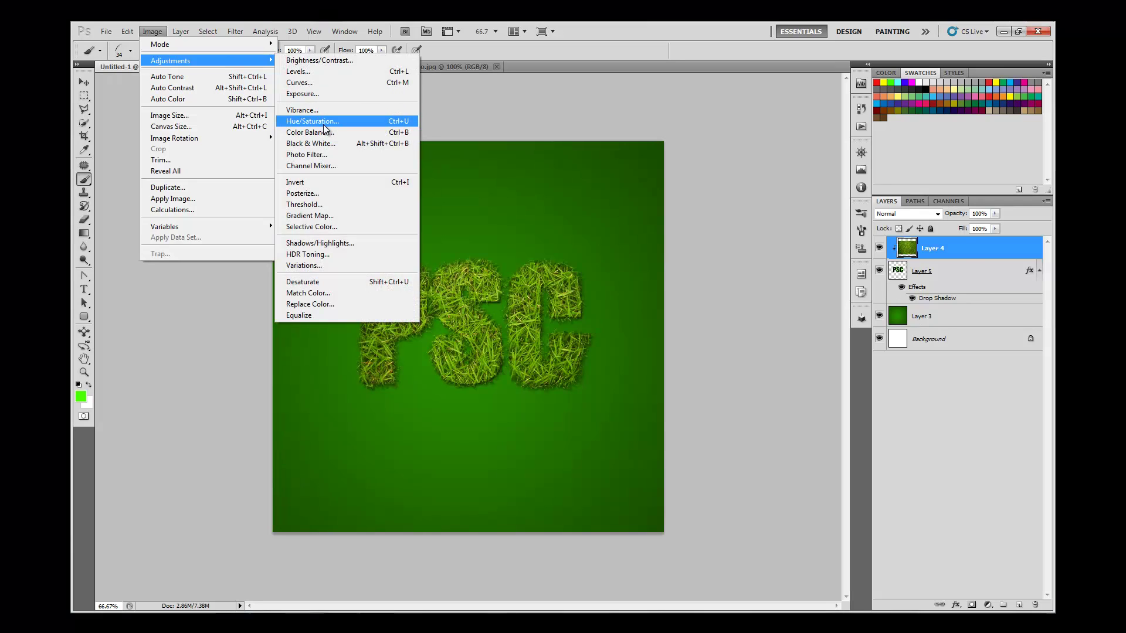
click(322, 125)
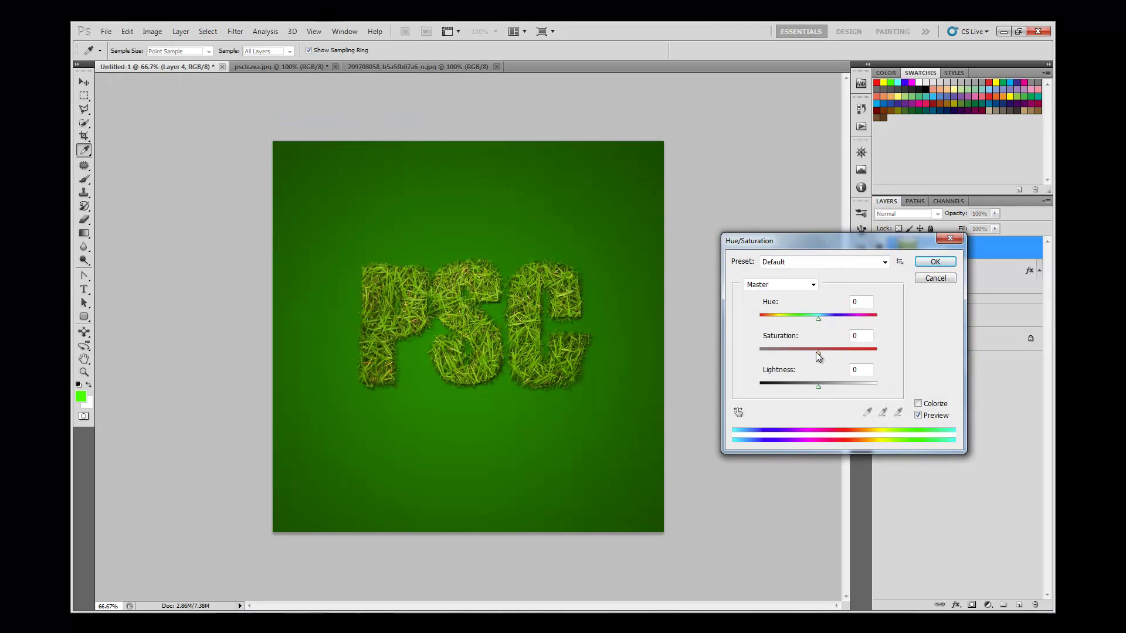
drag(817, 353, 950, 353)
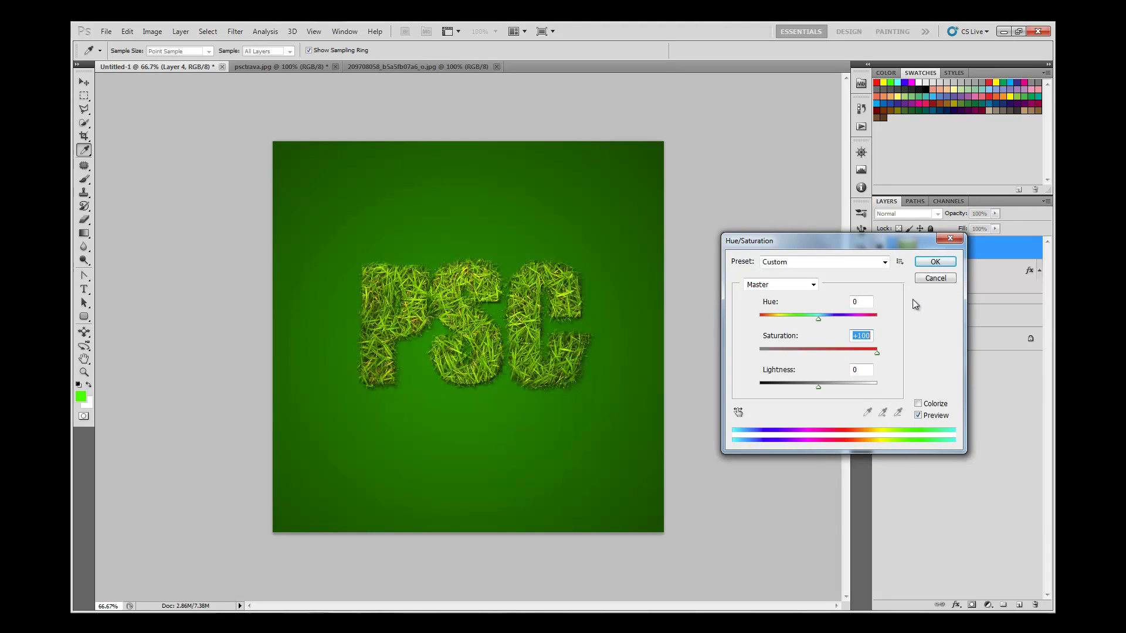
click(932, 262)
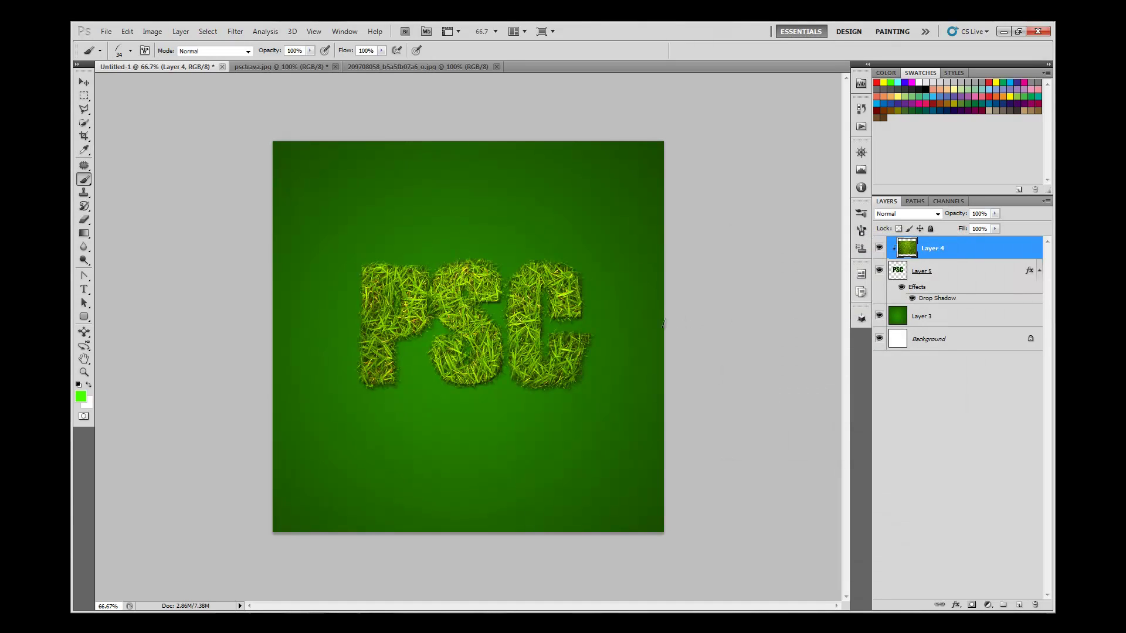